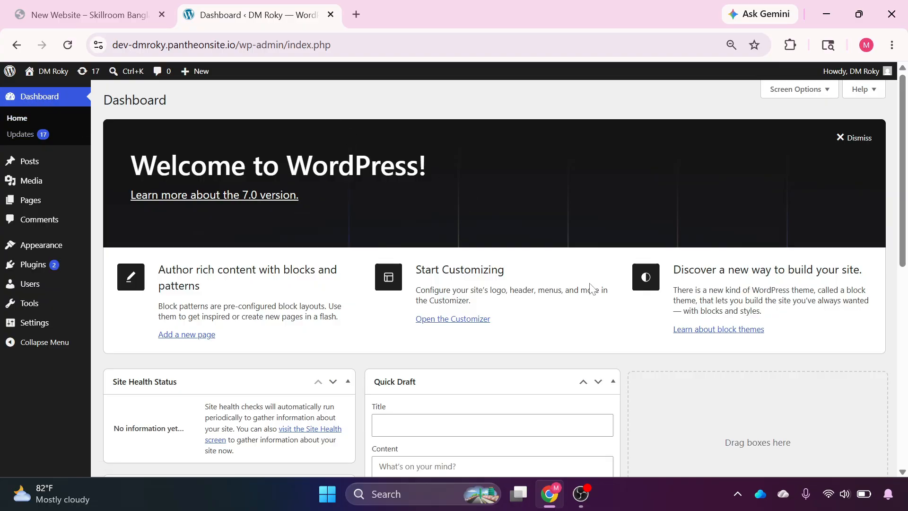
# Step: Hide the Site Health Status, At a Glance, Activity, Quick Draft, WordPress Events and News, and Welcome boxes from the dashboard
pyautogui.scroll(-6, 386, 381)
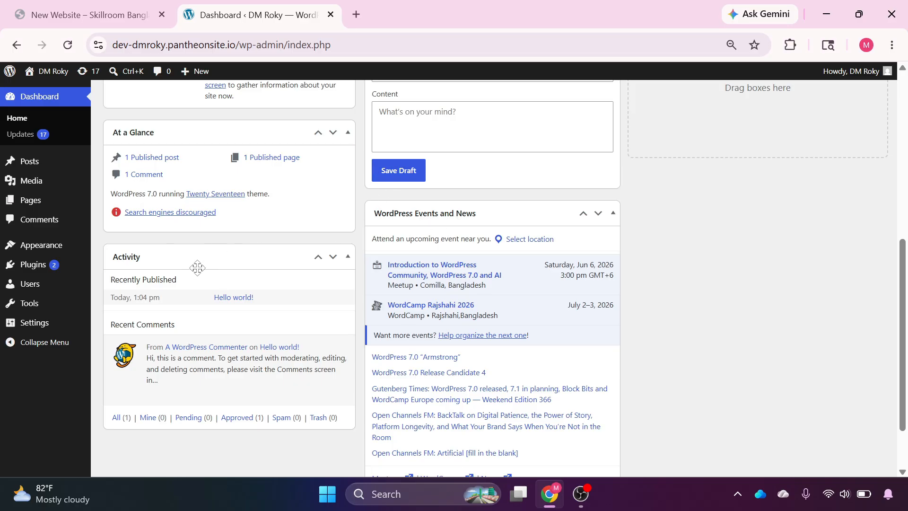
pyautogui.scroll(4, 199, 265)
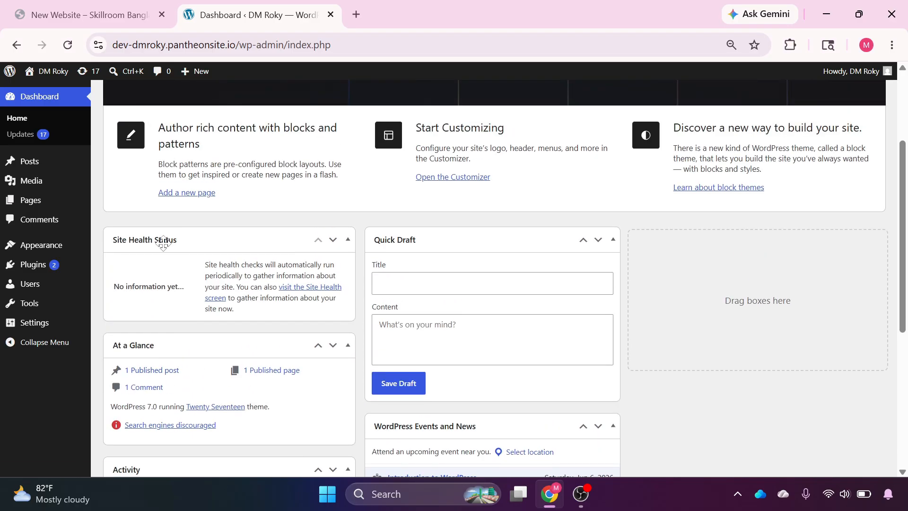
pyautogui.scroll(1, 211, 237)
pyautogui.scroll(1, 212, 240)
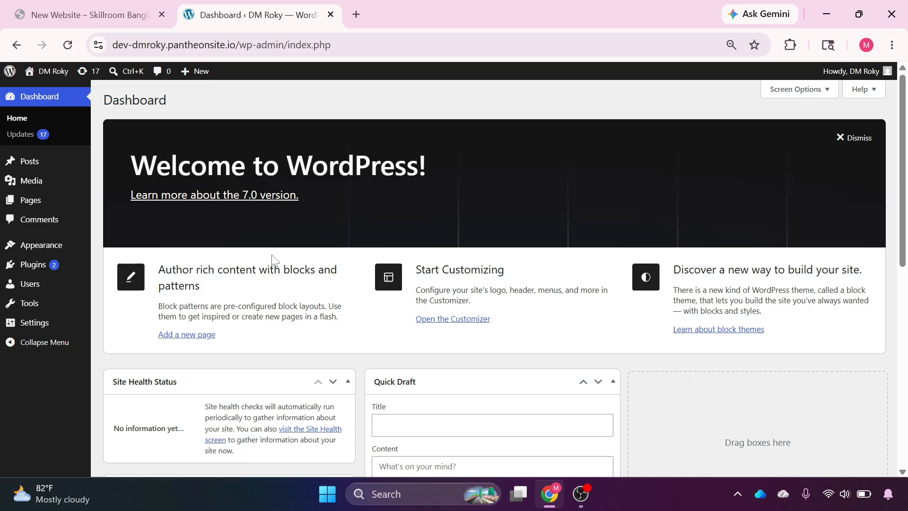
pyautogui.click(806, 90)
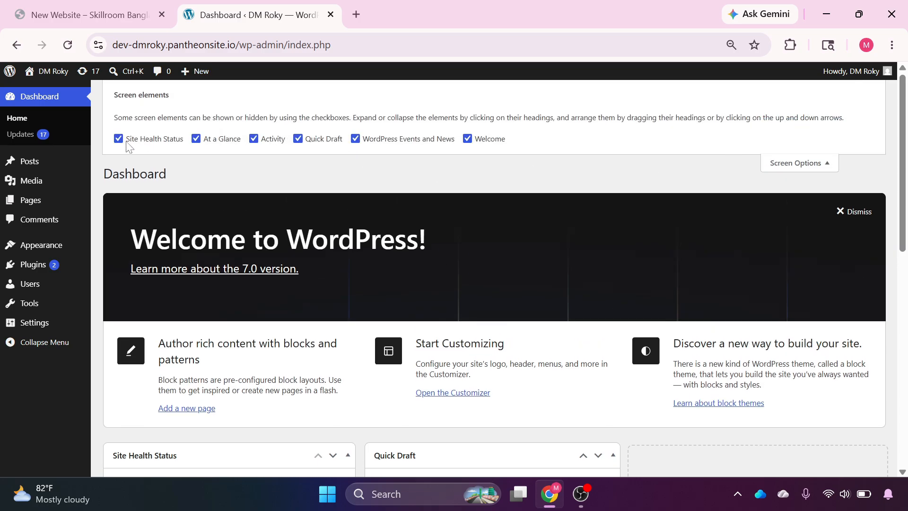
pyautogui.click(120, 140)
pyautogui.click(196, 139)
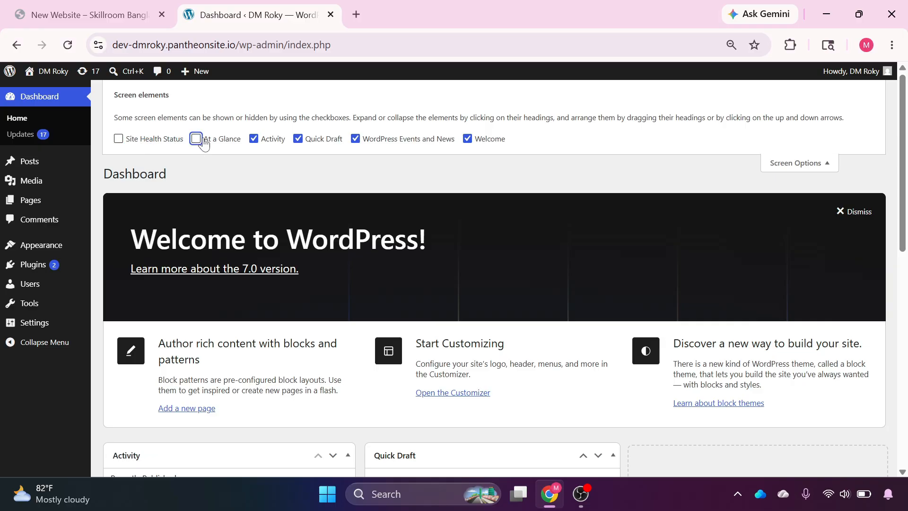
pyautogui.click(254, 139)
pyautogui.click(298, 140)
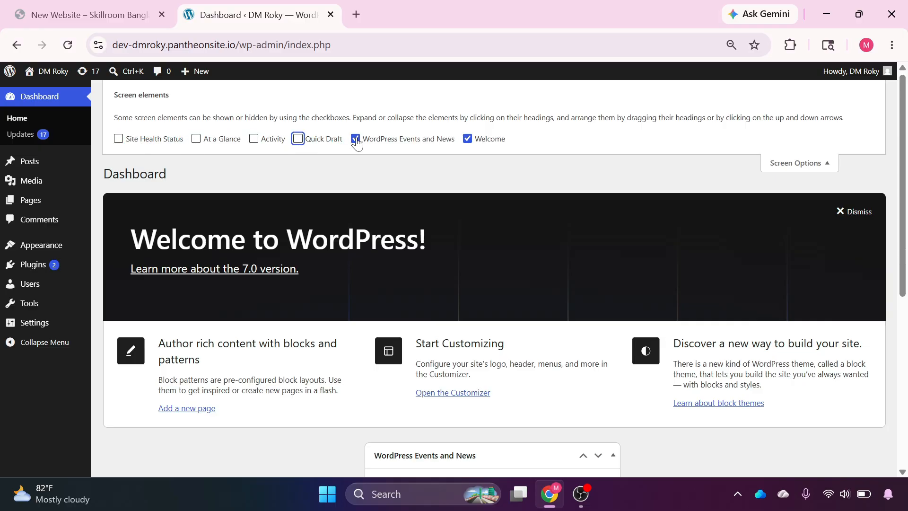
pyautogui.click(355, 139)
pyautogui.click(476, 141)
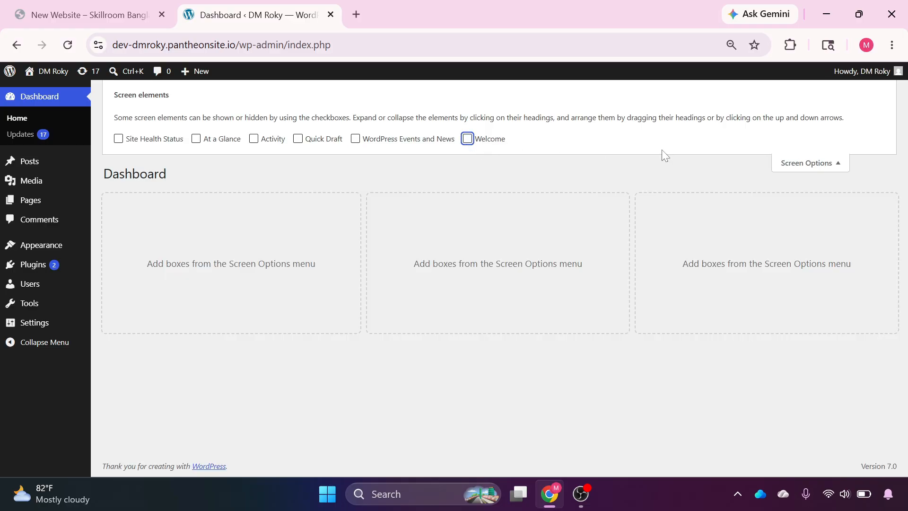
pyautogui.click(842, 171)
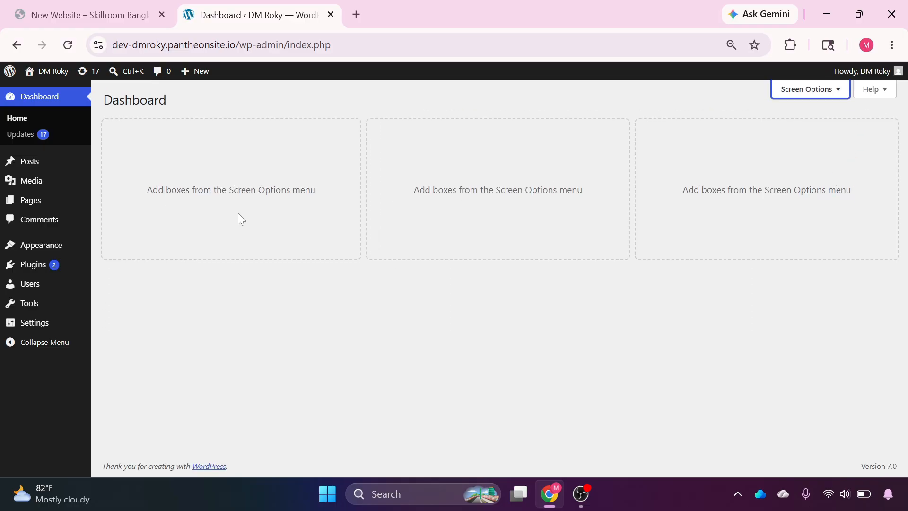
# Step: Go to the installed themes and look at the details of the active Twenty Seventeen theme
pyautogui.moveTo(29, 245)
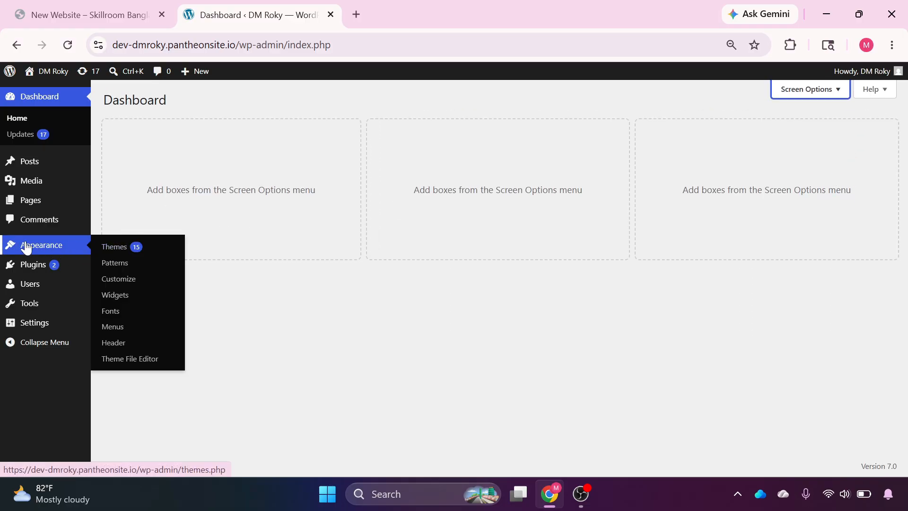
pyautogui.click(112, 249)
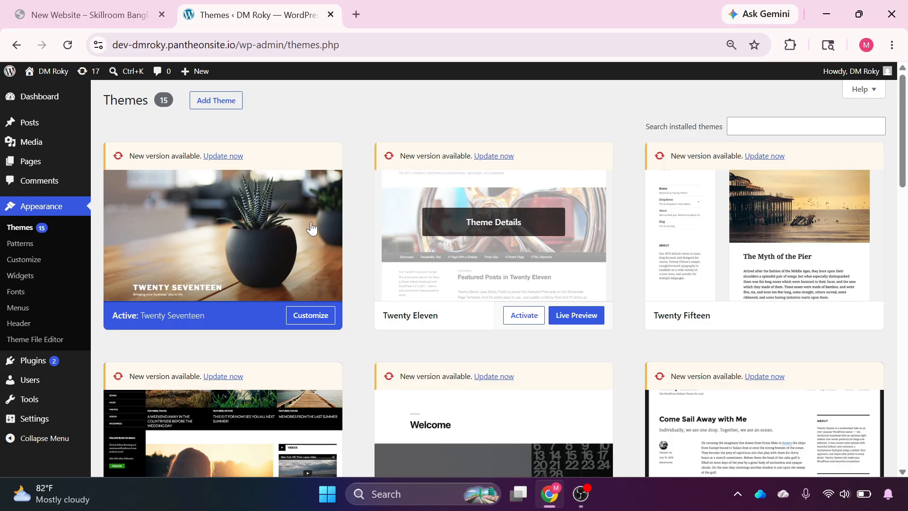
pyautogui.click(201, 226)
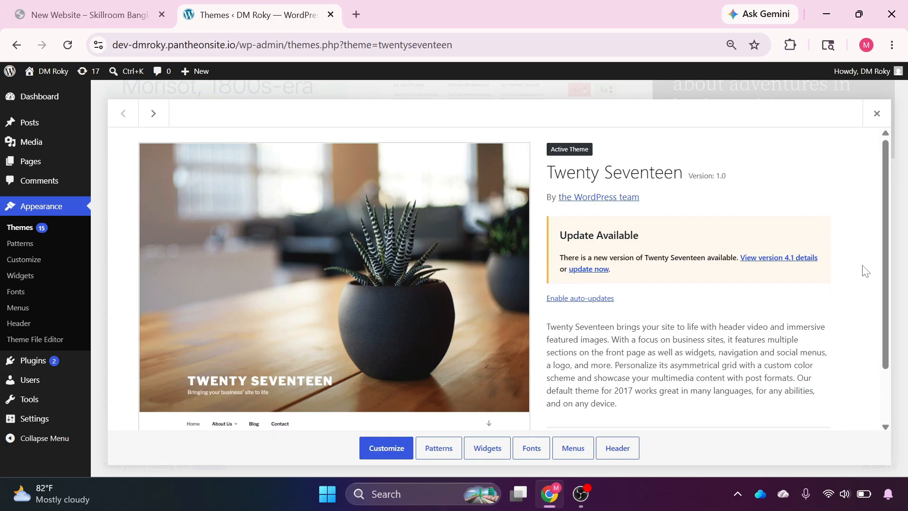
pyautogui.click(876, 114)
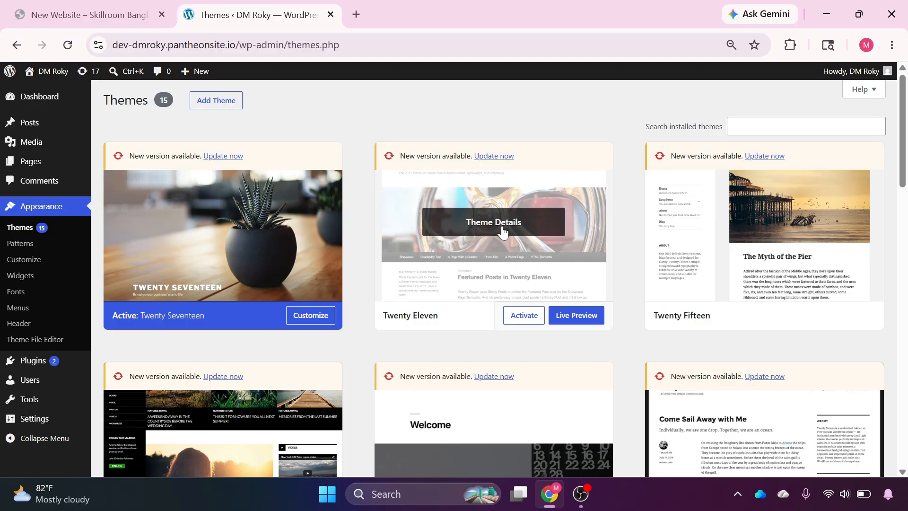
# Step: Delete the Twenty Eleven and Twenty Fifteen themes, confirming each deletion
pyautogui.click(476, 222)
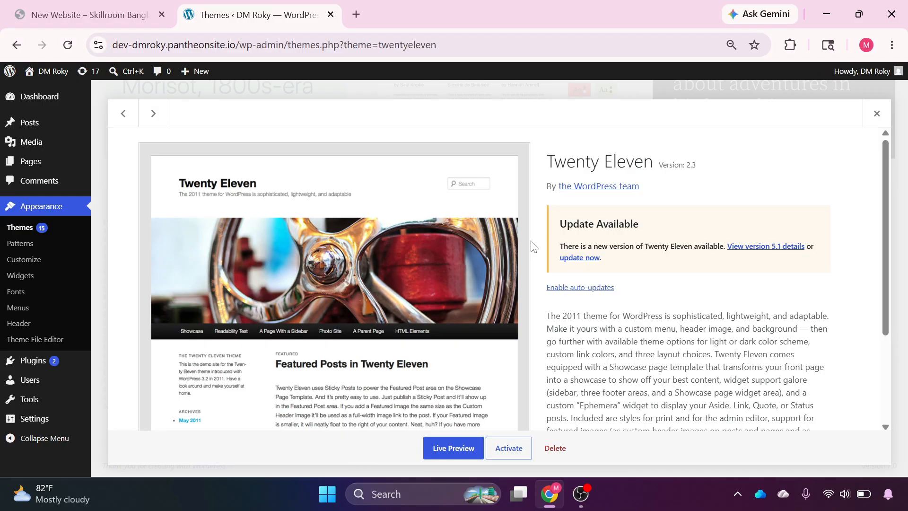
pyautogui.click(555, 448)
pyautogui.click(517, 166)
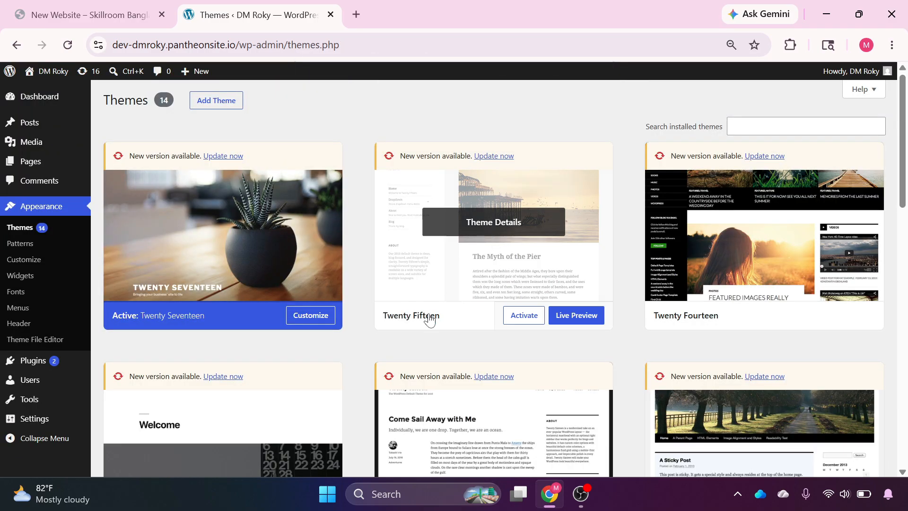
pyautogui.click(489, 223)
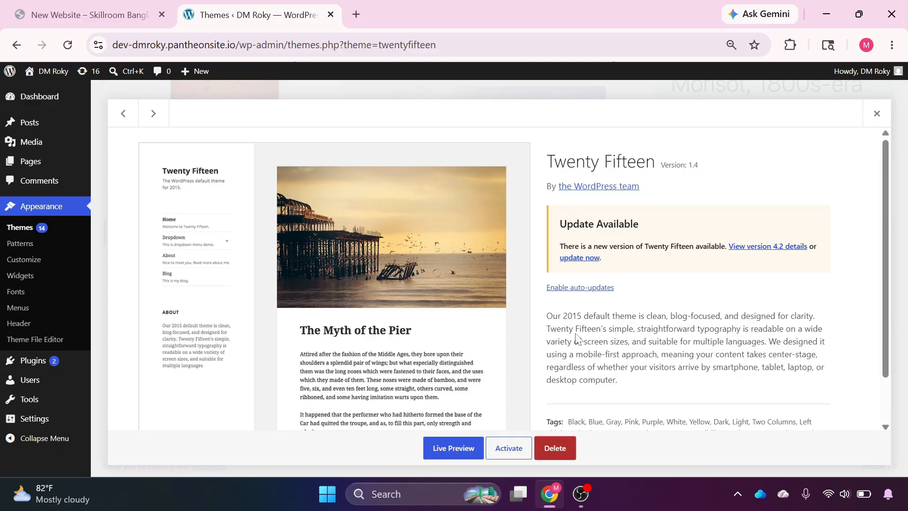
pyautogui.click(551, 451)
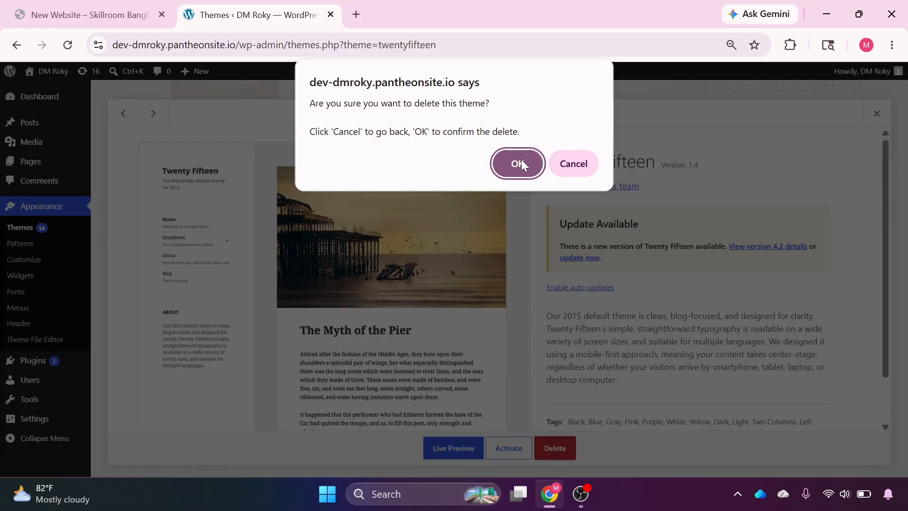
pyautogui.click(521, 160)
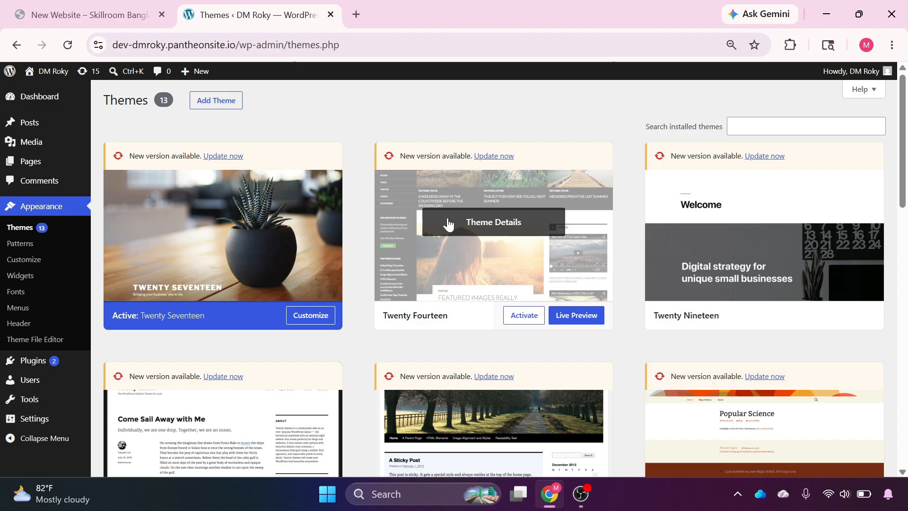
# Step: Delete Twenty Fourteen and all other inactive themes, keeping only the active Twenty Seventeen theme
pyautogui.click(489, 222)
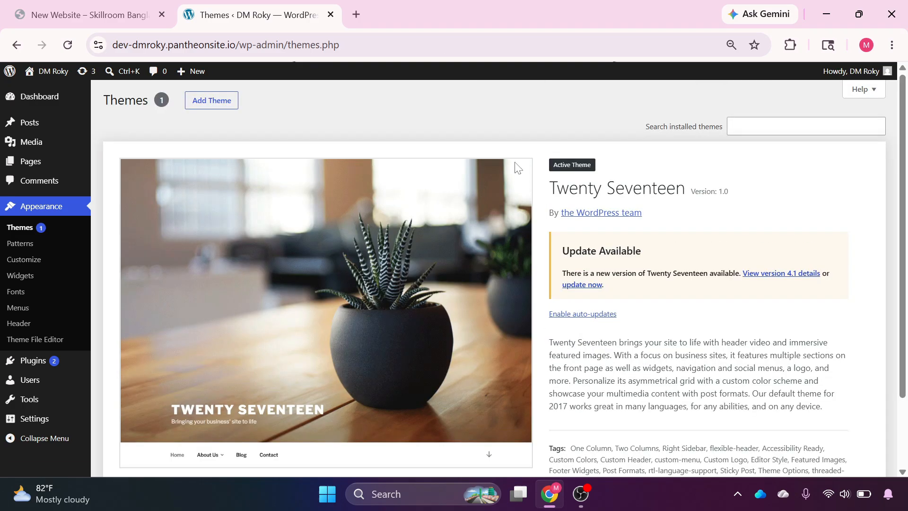
pyautogui.scroll(-2, 435, 268)
pyautogui.scroll(2, 435, 268)
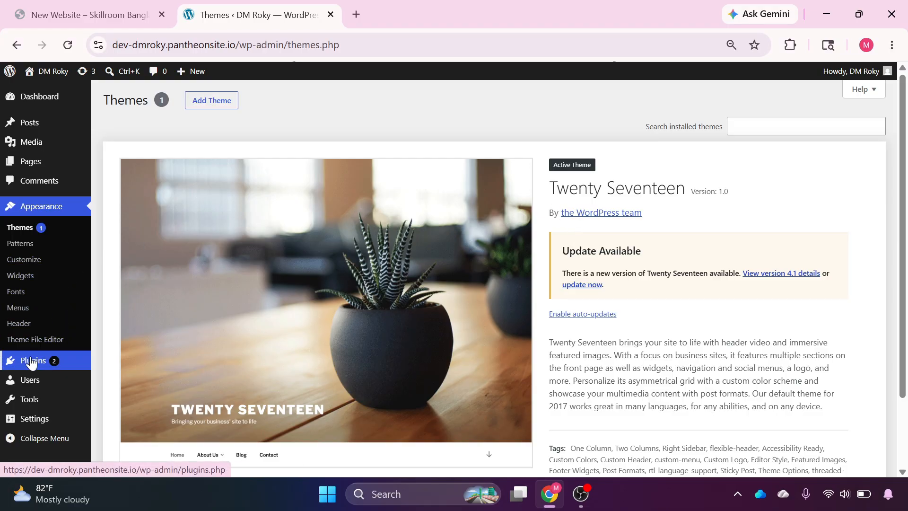
# Step: Delete the Akismet and Hello Dolly plugins together from the installed plugins with the bulk Delete action
pyautogui.moveTo(47, 362)
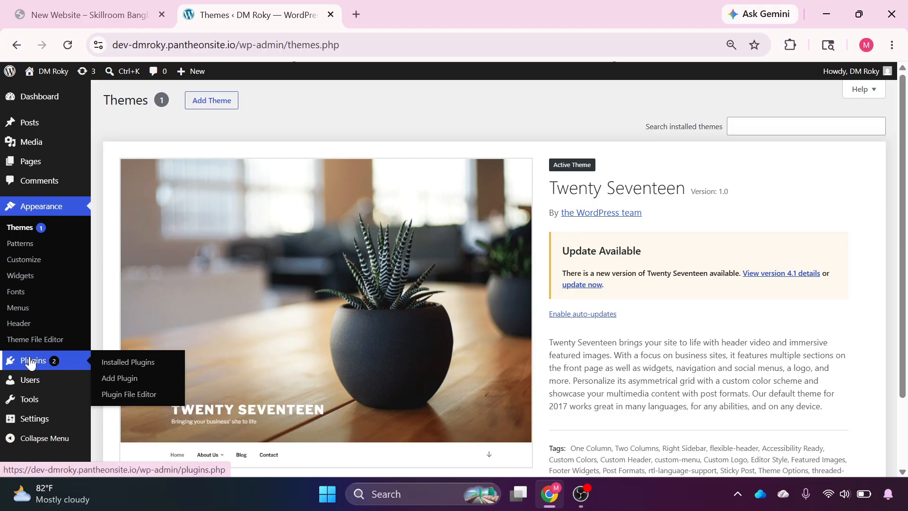
pyautogui.click(115, 364)
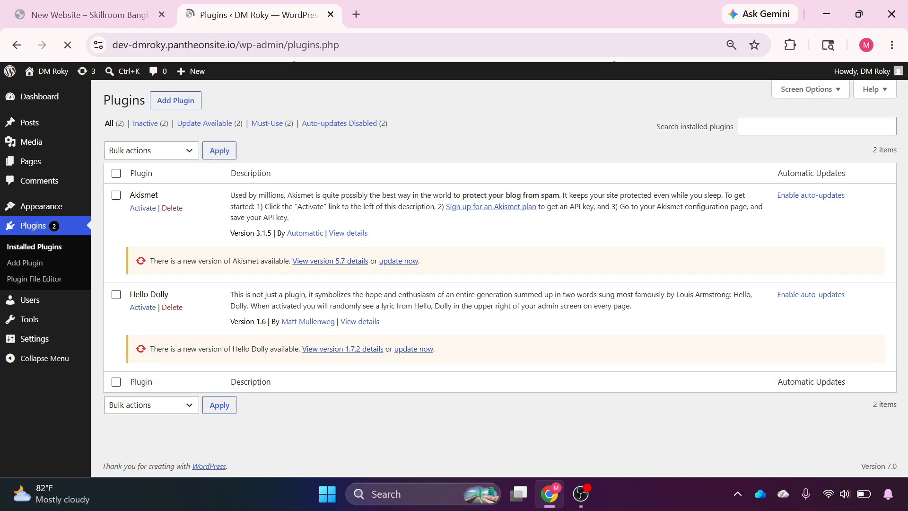
pyautogui.moveTo(129, 195); pyautogui.dragTo(155, 195)
pyautogui.moveTo(130, 294); pyautogui.dragTo(168, 296)
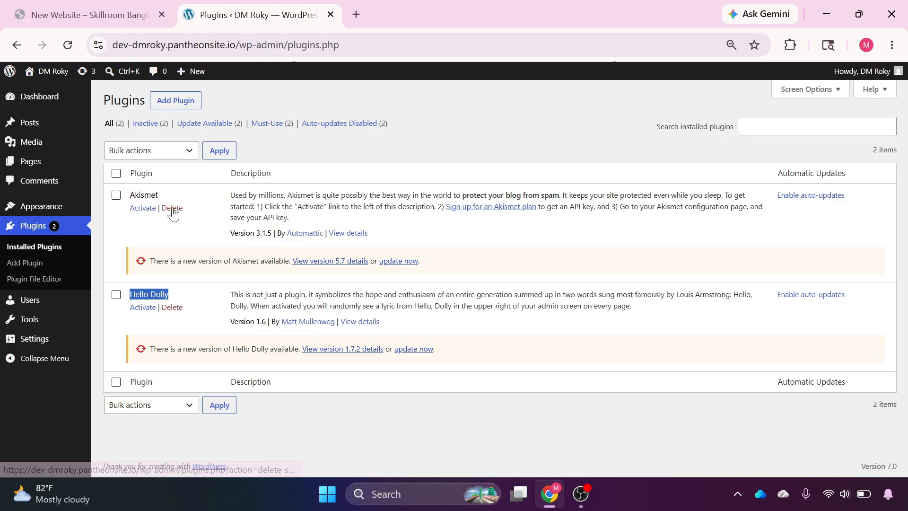
pyautogui.click(193, 215)
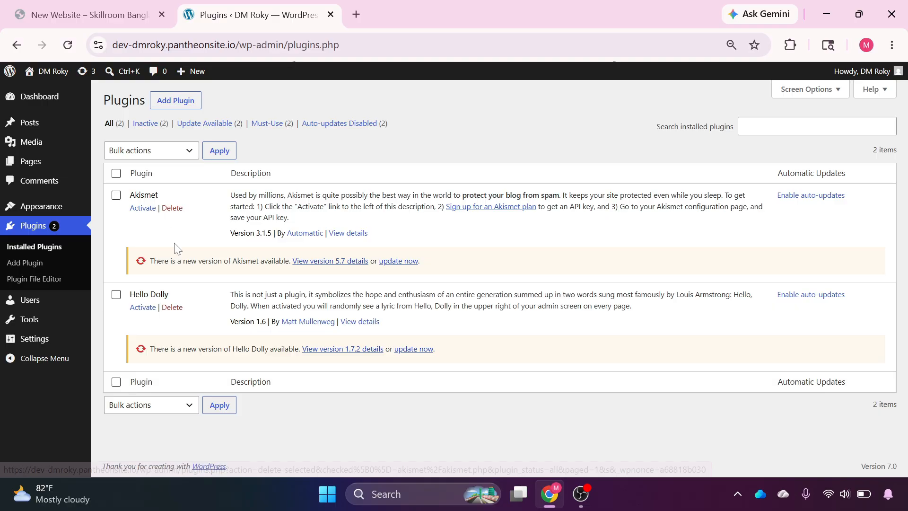
pyautogui.click(116, 195)
pyautogui.click(116, 295)
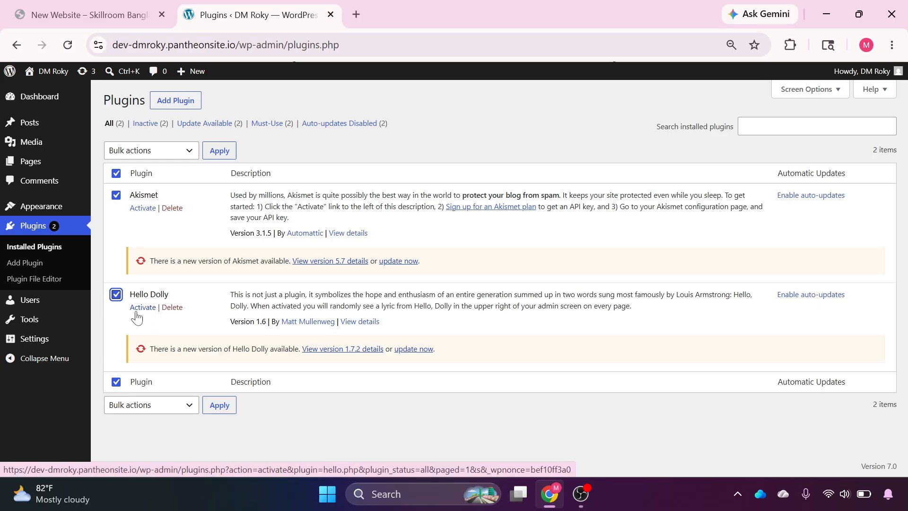
pyautogui.click(142, 157)
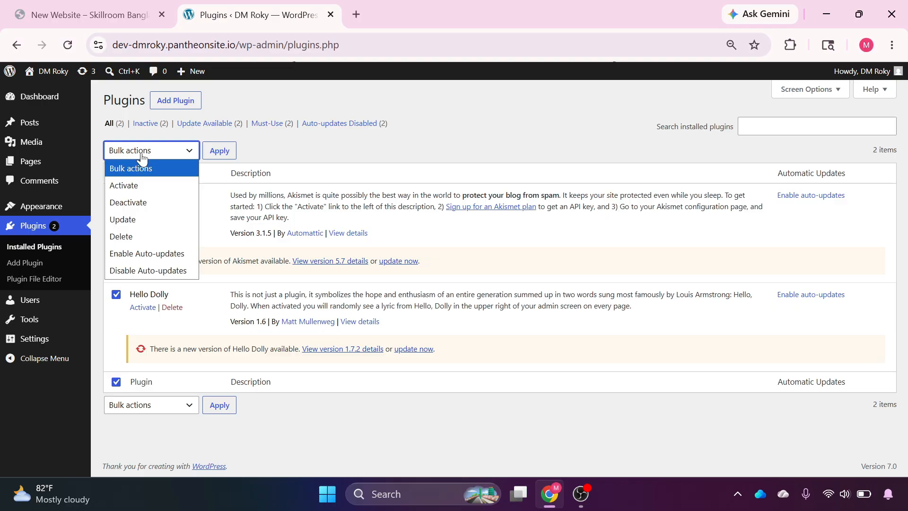
pyautogui.click(140, 237)
pyautogui.click(220, 156)
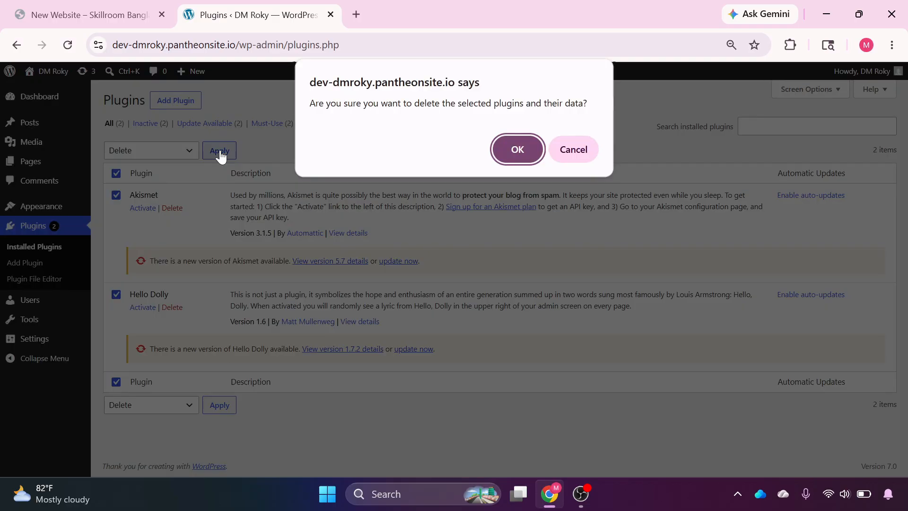
pyautogui.click(515, 150)
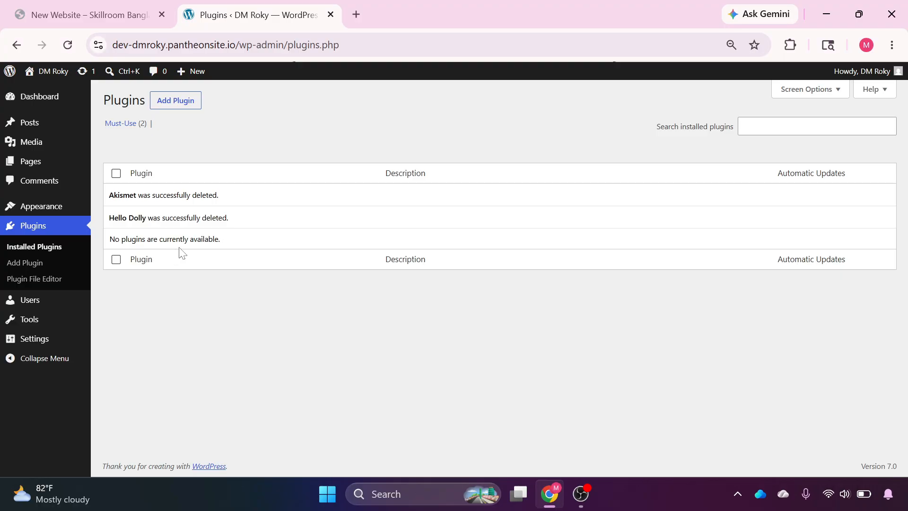
# Step: Look at the page for adding plugins, and return to the installed themes to review Twenty Seventeen's details
pyautogui.click(179, 103)
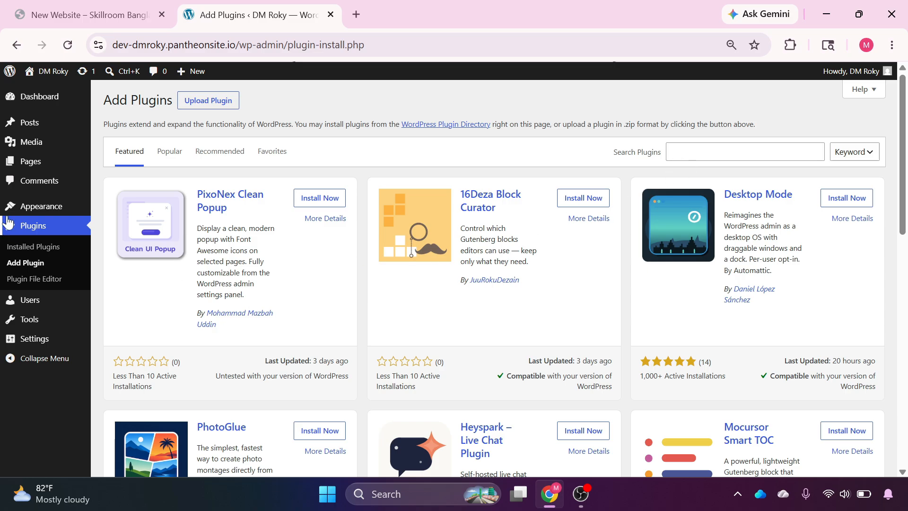
pyautogui.moveTo(19, 209)
pyautogui.click(111, 212)
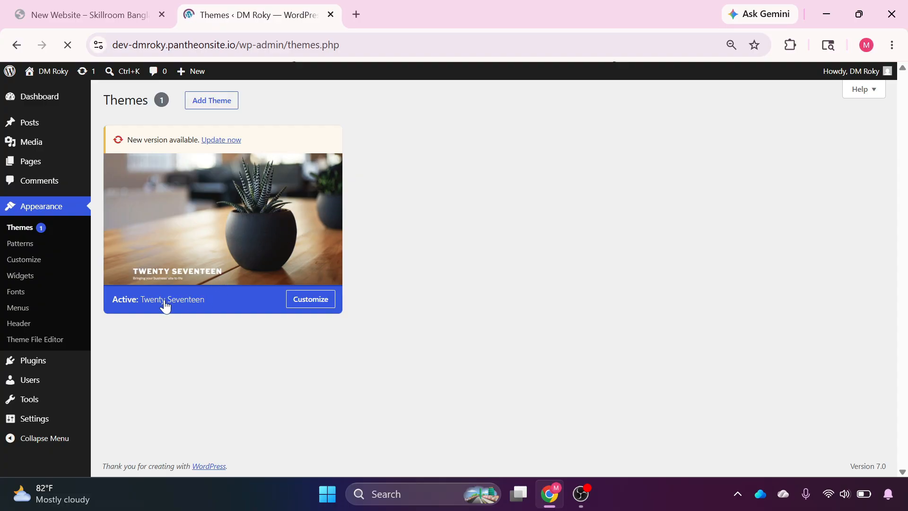
pyautogui.click(191, 301)
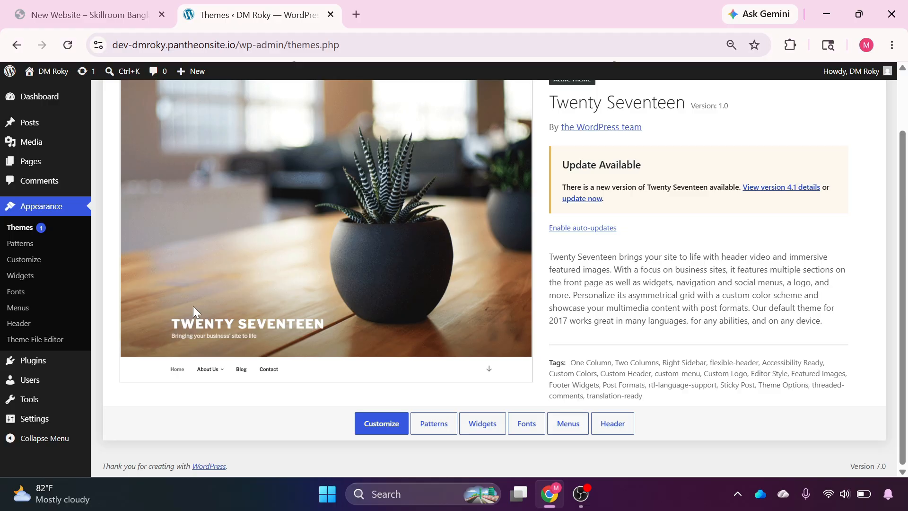
pyautogui.scroll(2, 246, 326)
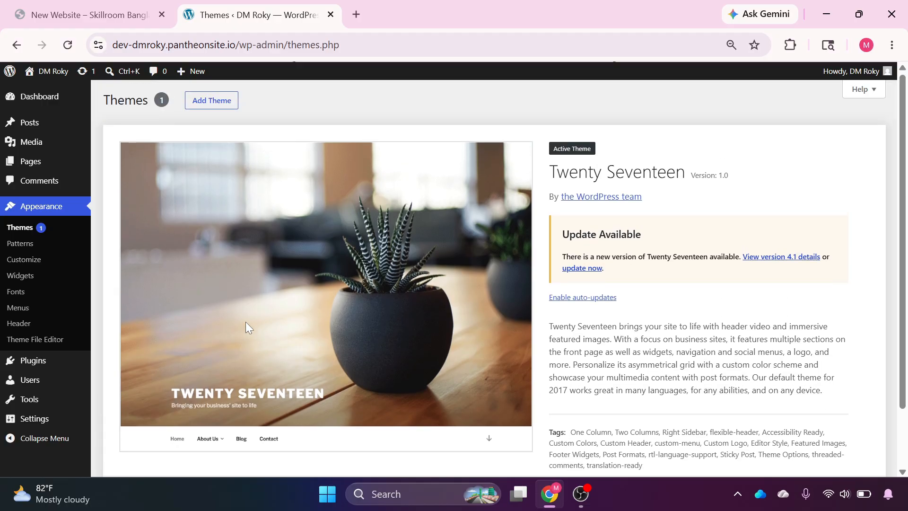
# Step: Install and activate the Blocksy theme from the popular themes, and install its recommended Blocksy Companion plugin
pyautogui.click(212, 102)
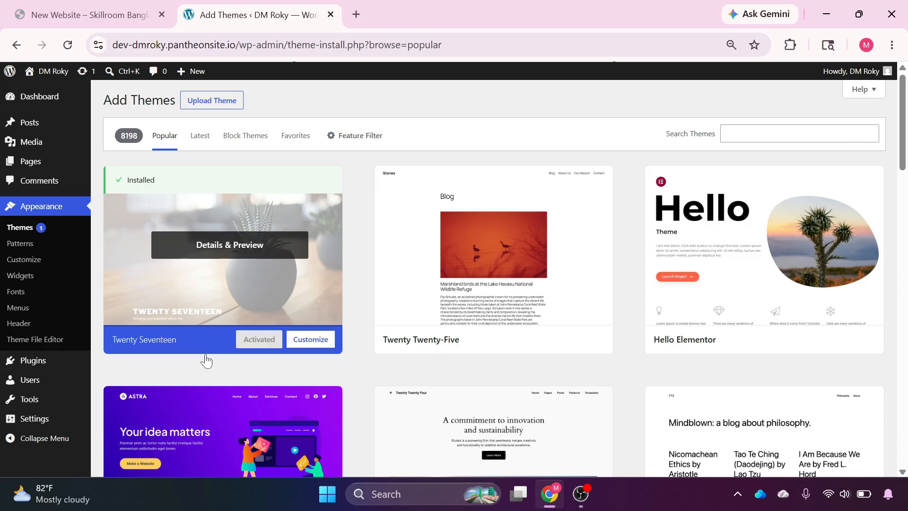
pyautogui.moveTo(764, 311)
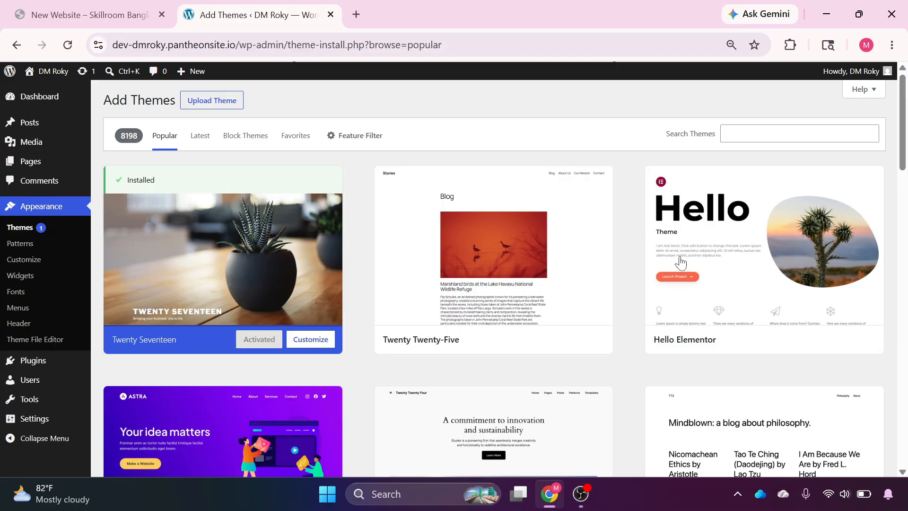
pyautogui.moveTo(736, 243)
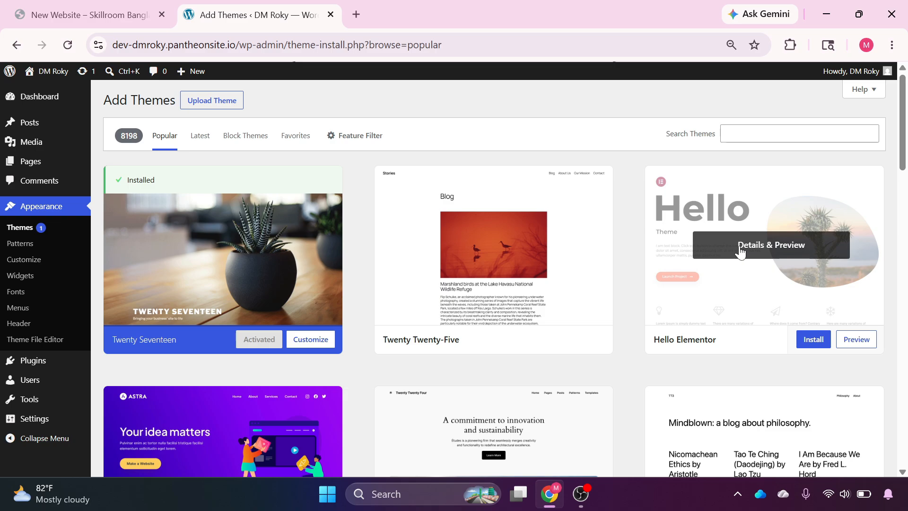
pyautogui.scroll(-3, 653, 316)
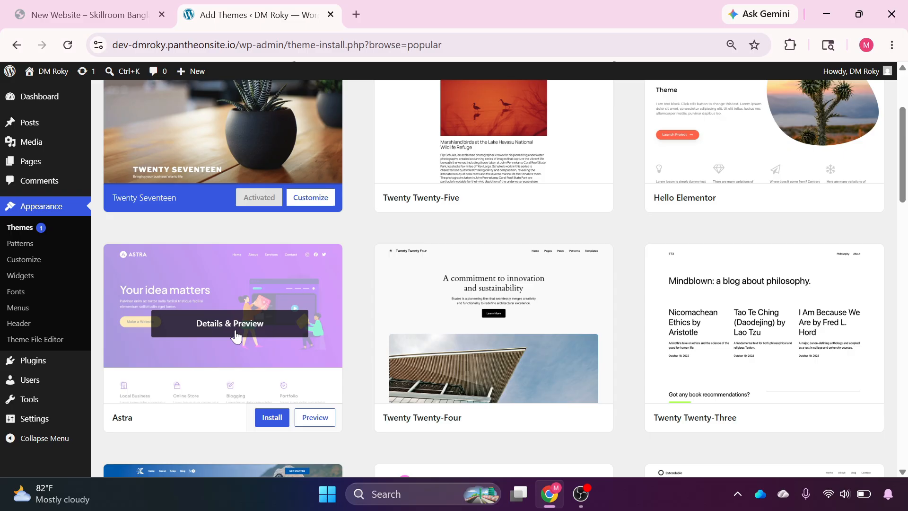
pyautogui.scroll(-2, 374, 331)
pyautogui.scroll(-10, 374, 334)
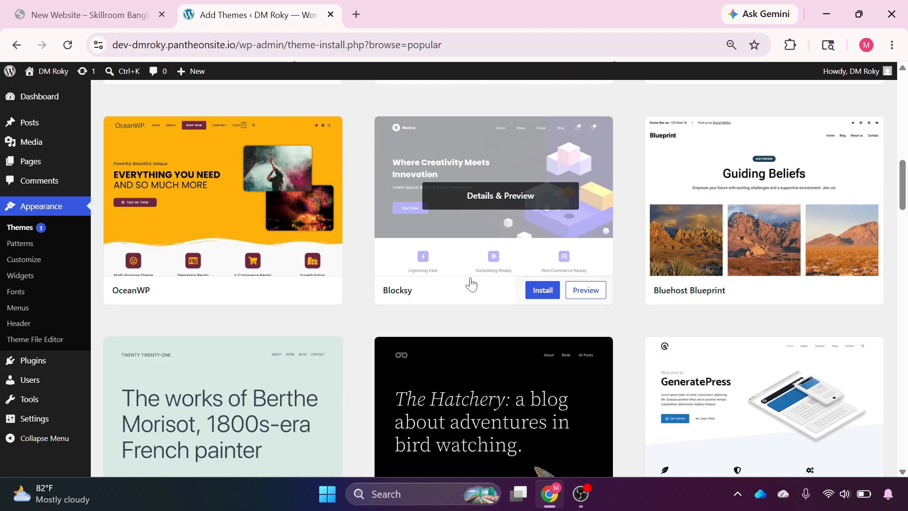
pyautogui.click(535, 292)
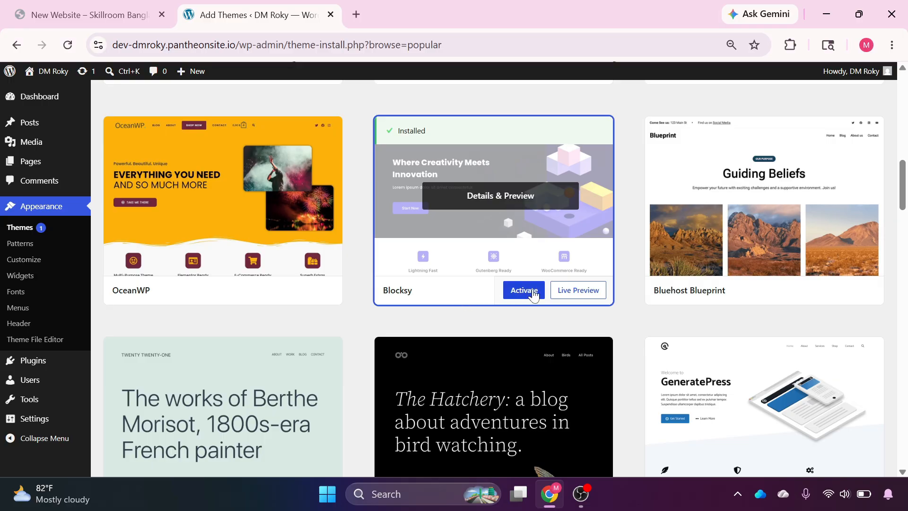
pyautogui.click(522, 294)
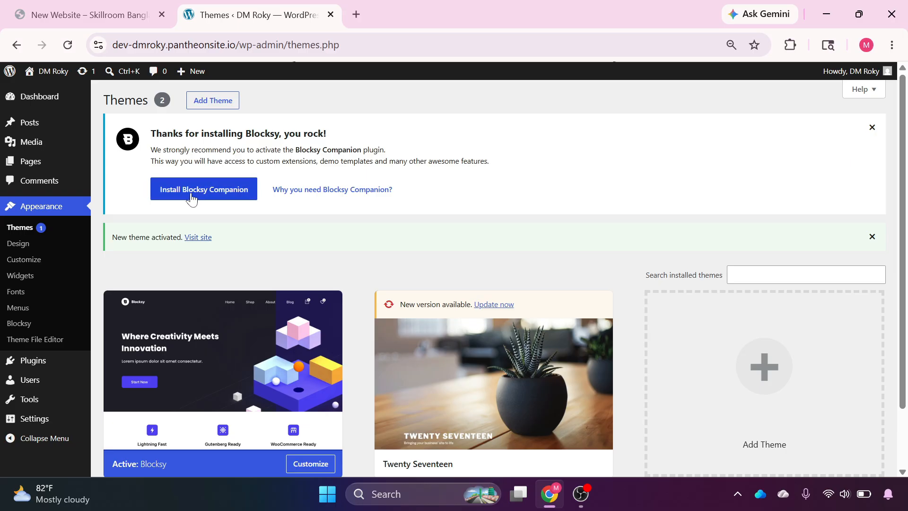
pyautogui.click(200, 194)
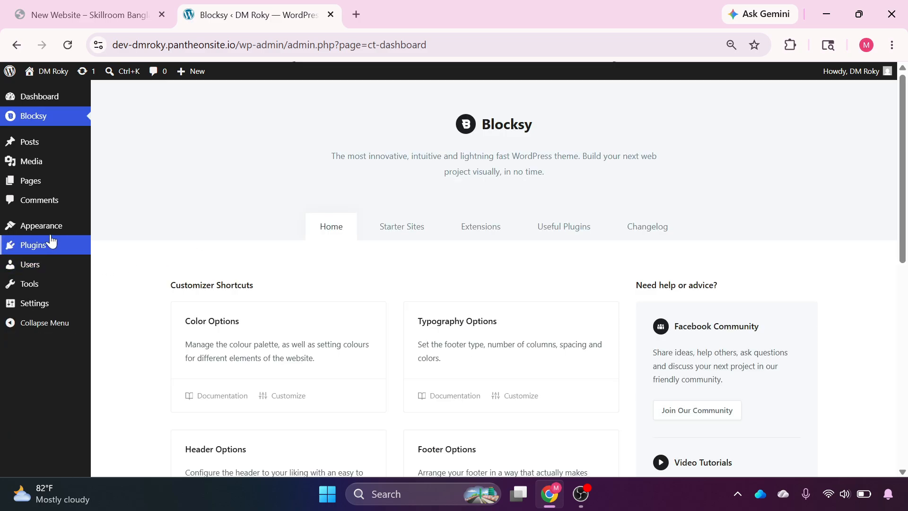
# Step: Delete the inactive Twenty Seventeen theme from the installed themes and confirm the deletion
pyautogui.moveTo(50, 226)
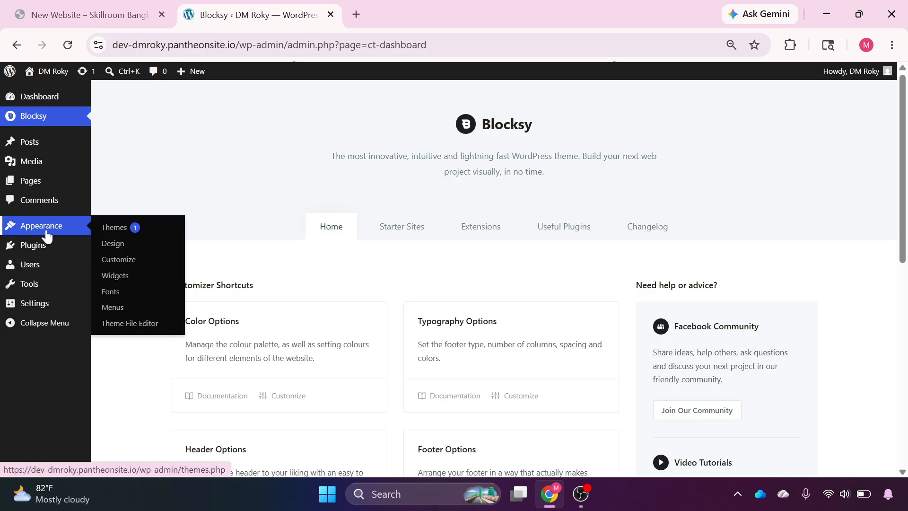
pyautogui.click(116, 231)
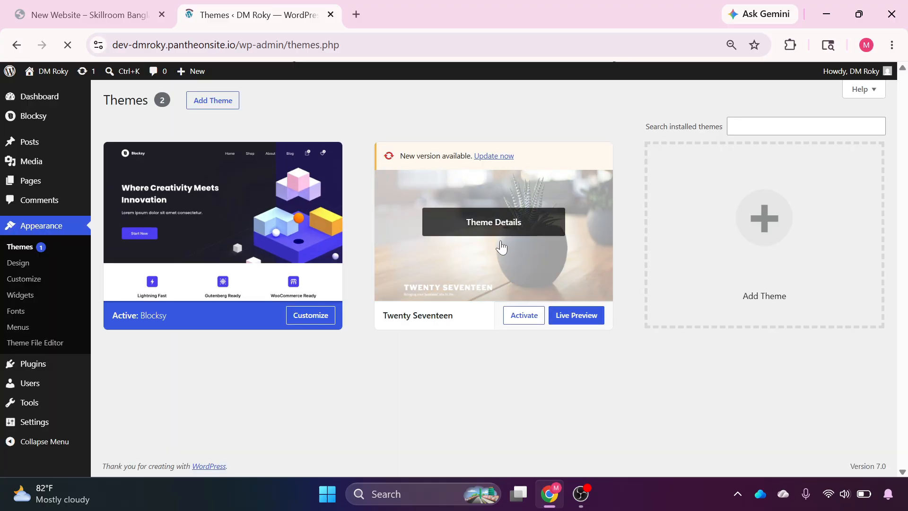
pyautogui.click(492, 227)
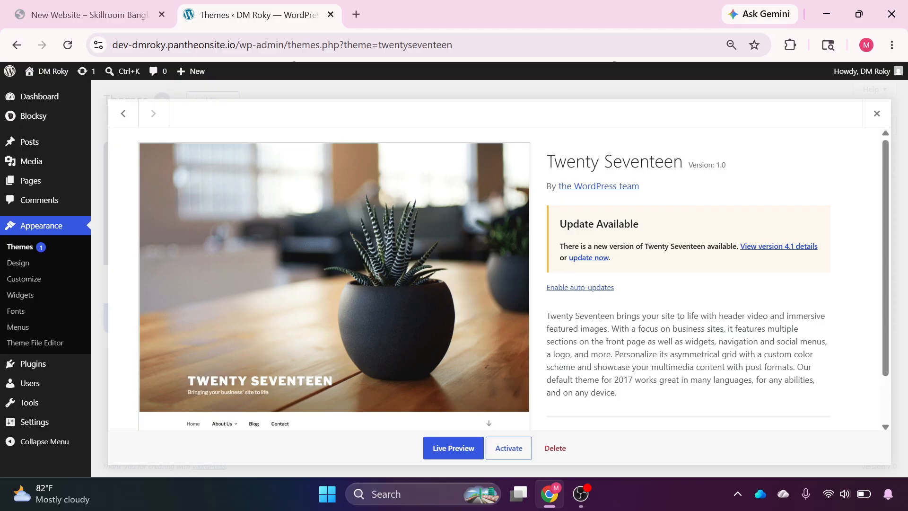
pyautogui.click(555, 448)
pyautogui.click(520, 164)
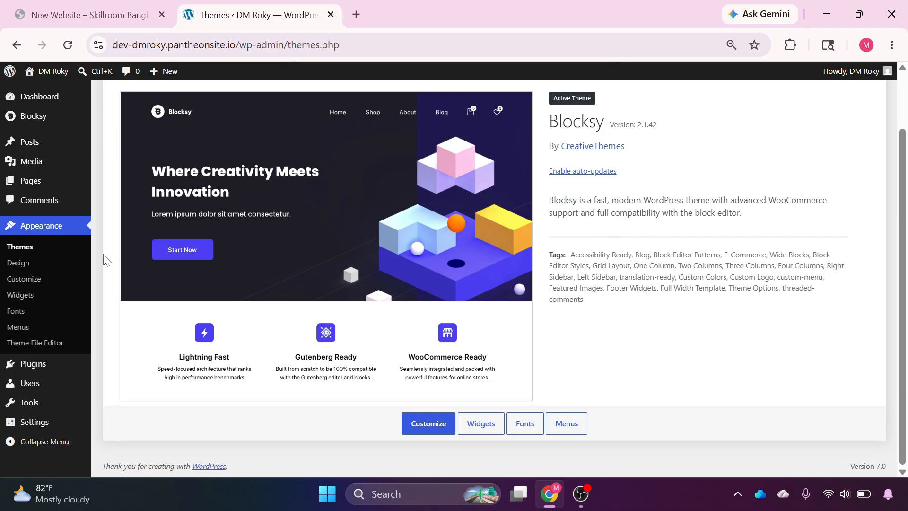
# Step: Review the installed plugins for the Blocksy Companion entry
pyautogui.moveTo(32, 372)
pyautogui.click(109, 367)
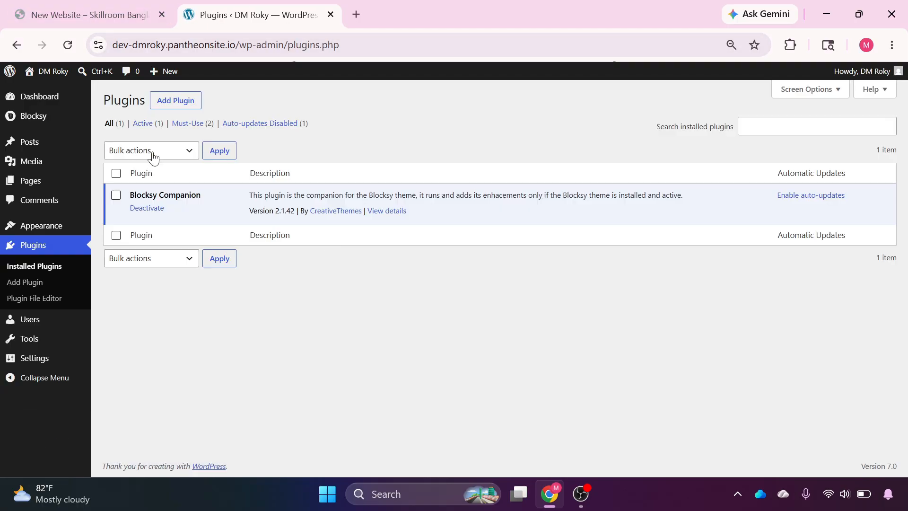
pyautogui.moveTo(134, 195); pyautogui.dragTo(196, 195)
pyautogui.click(177, 281)
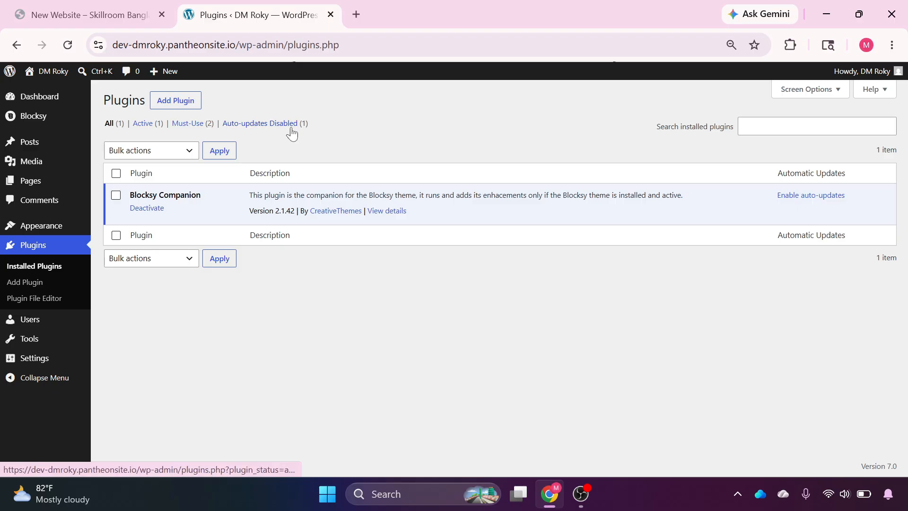
# Step: Search the plugin directory for "elementor", and install and activate the Elementor Website Builder plugin
pyautogui.click(174, 104)
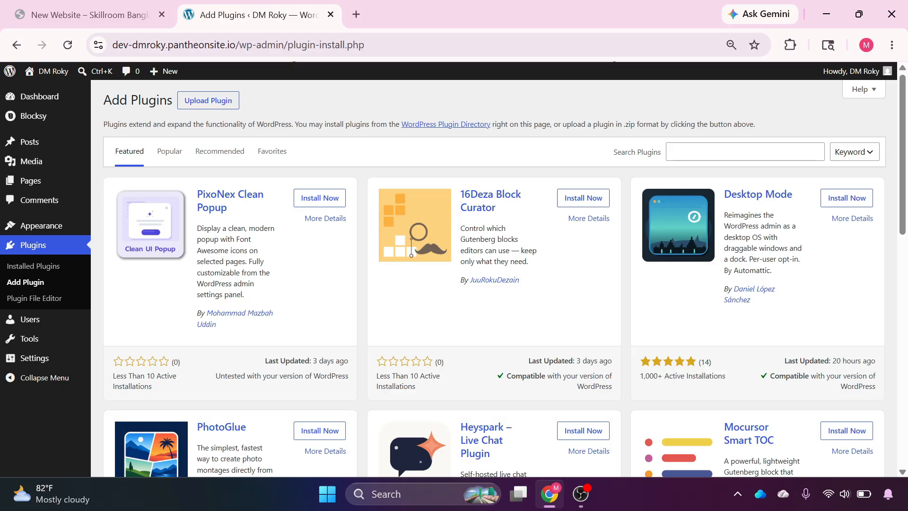
pyautogui.click(745, 152)
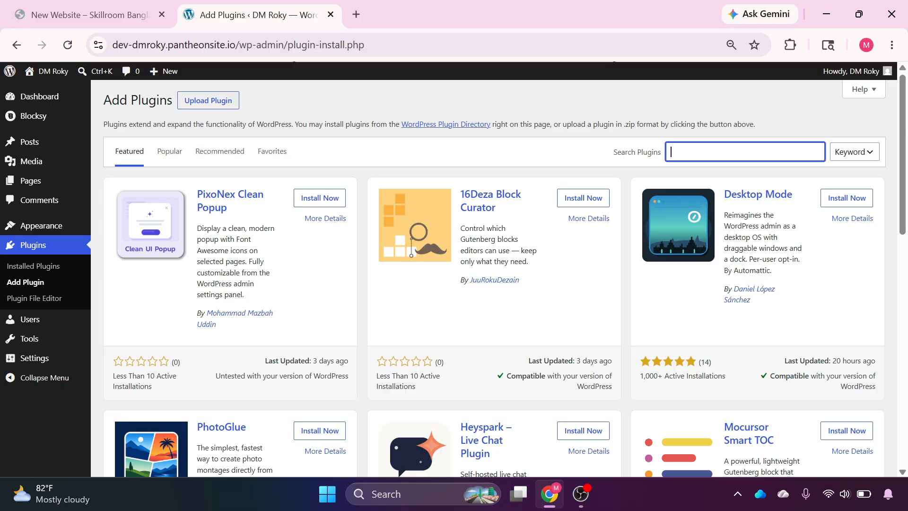
pyautogui.write('elementor')
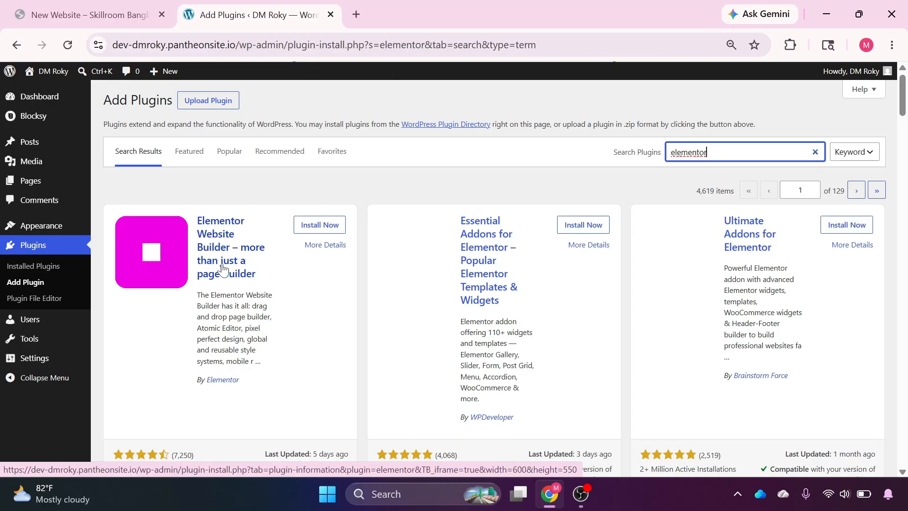
pyautogui.scroll(-1, 215, 326)
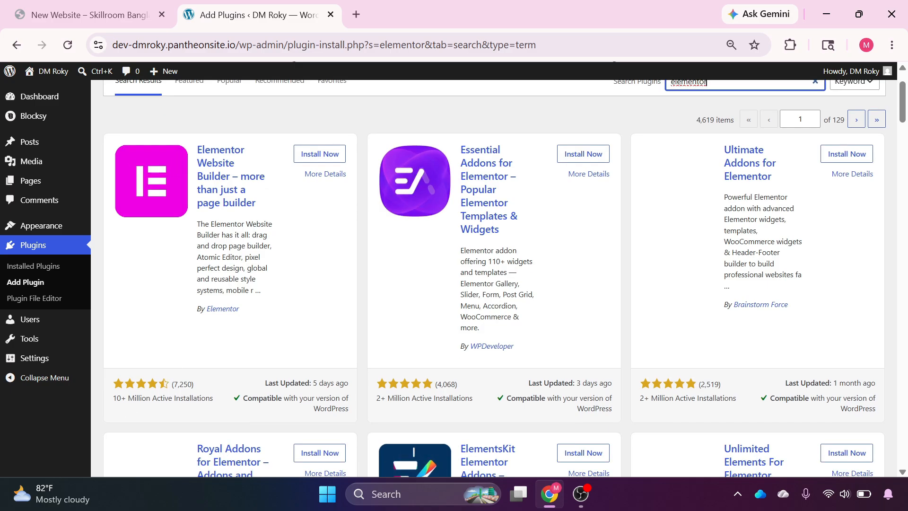
pyautogui.scroll(1, 270, 323)
pyautogui.click(315, 226)
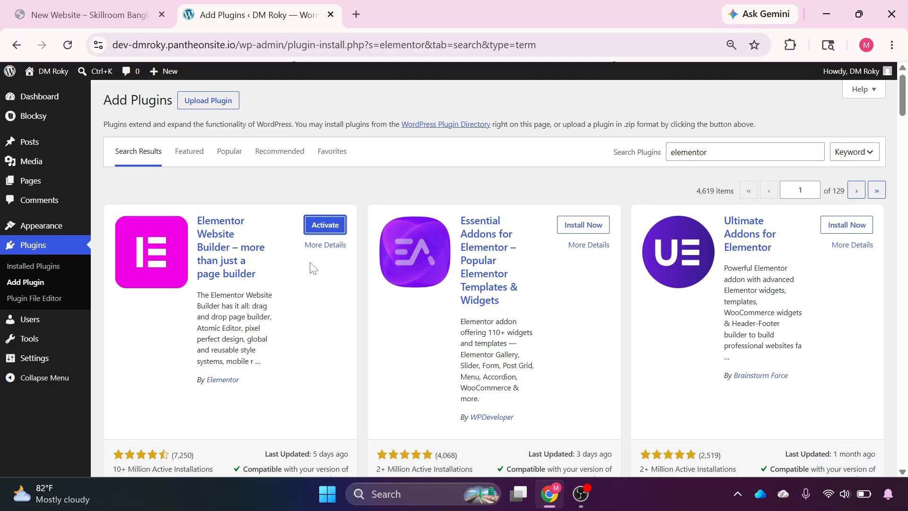
pyautogui.click(327, 227)
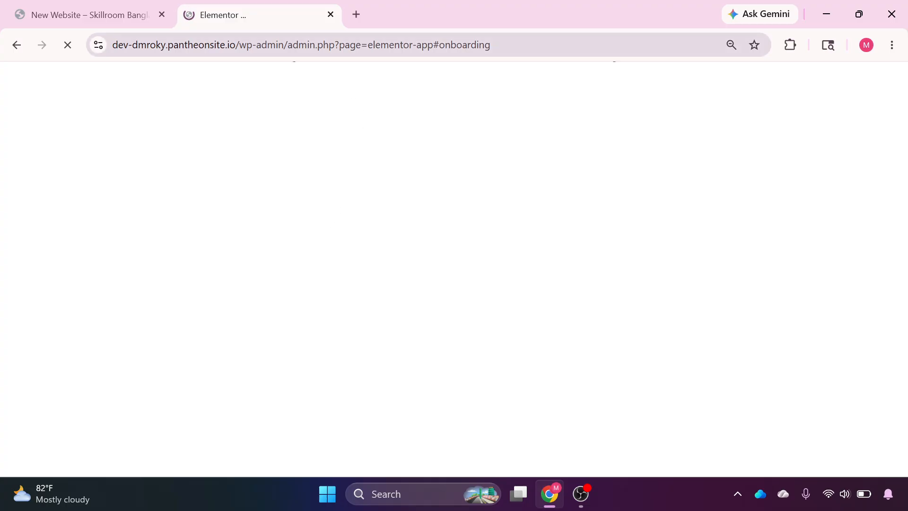
# Step: Leave the Elementor onboarding by shortening the page address to /wp-admin, and dismiss the Editor's new home notice on the dashboard
pyautogui.click(229, 45)
pyautogui.click(229, 45)
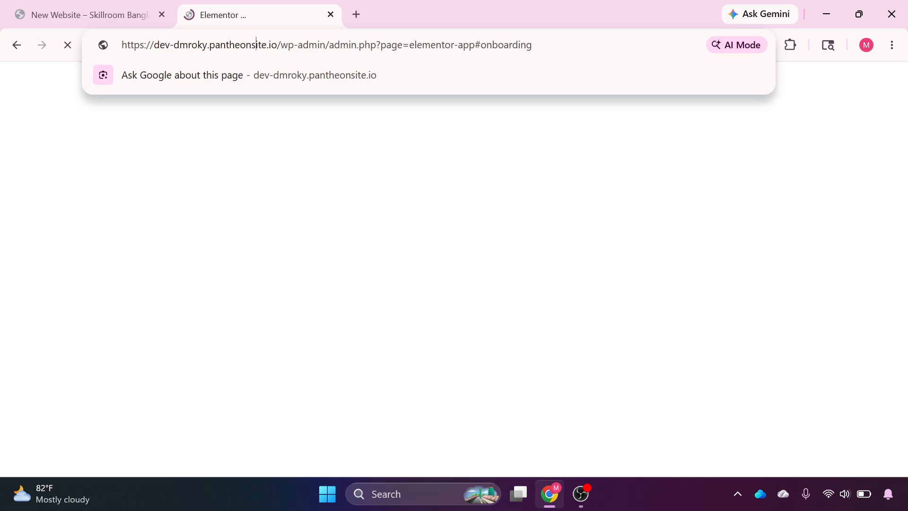
pyautogui.moveTo(326, 44); pyautogui.dragTo(533, 45)
pyautogui.press('BackSpace')
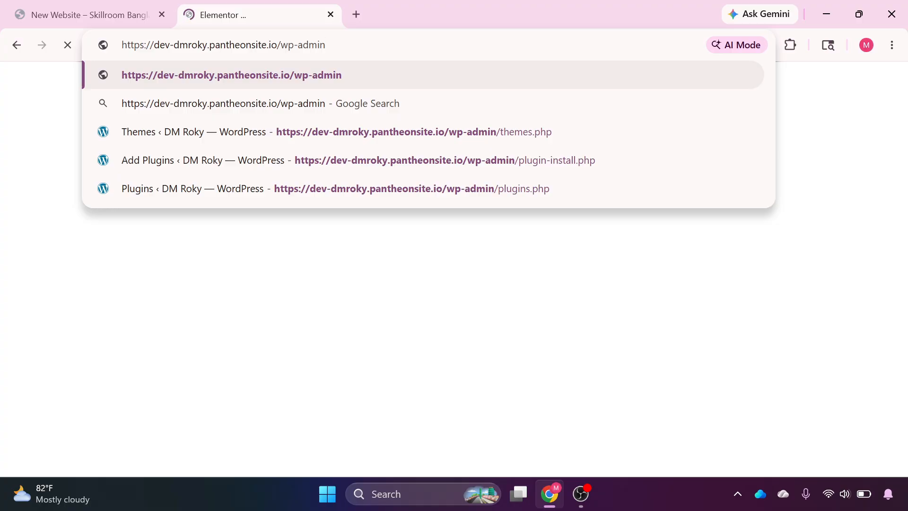
pyautogui.press('Return')
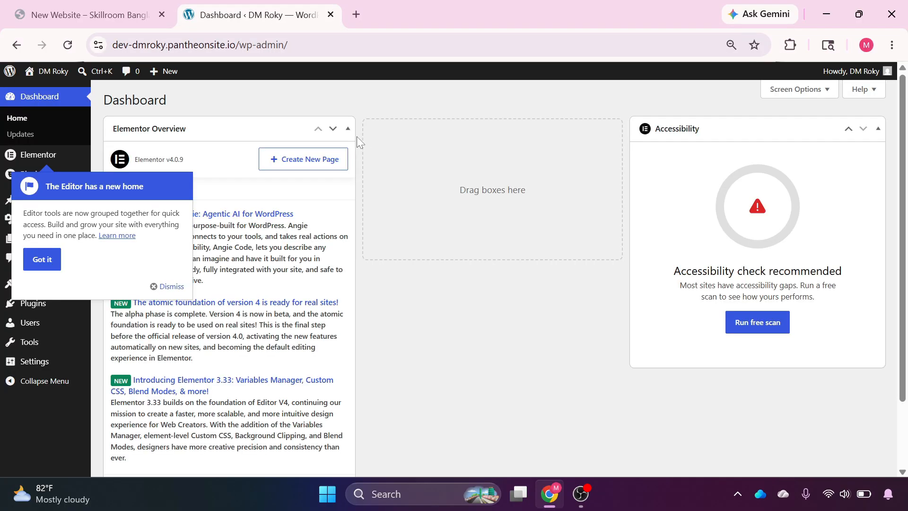
pyautogui.click(168, 286)
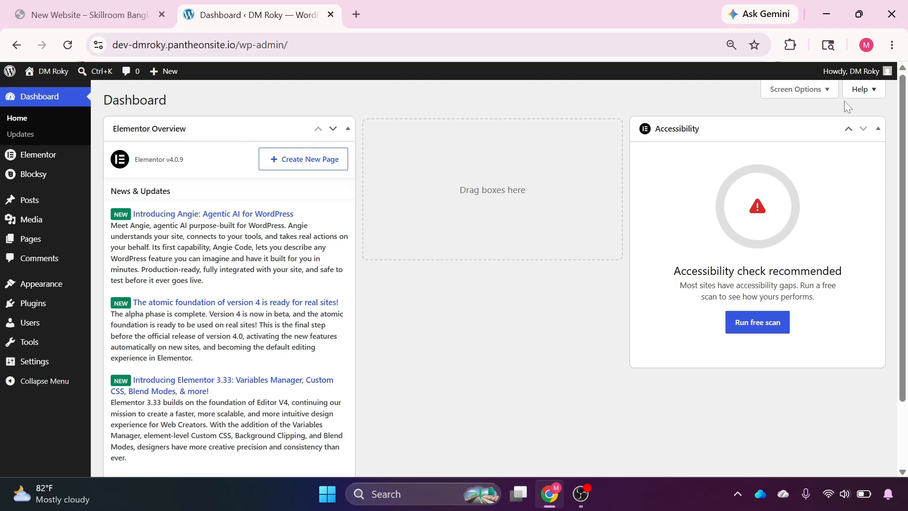
# Step: Hide the Elementor Overview and Accessibility boxes from the dashboard through Screen Options
pyautogui.click(800, 89)
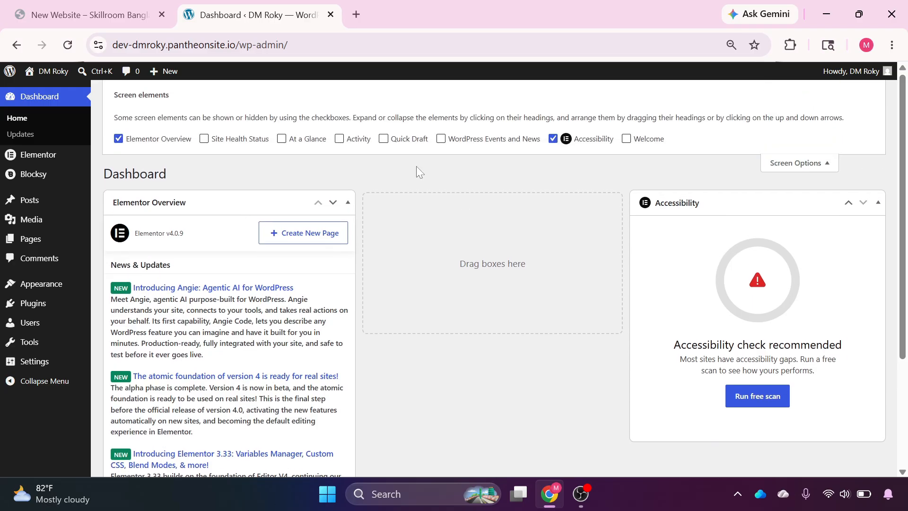
pyautogui.click(118, 139)
pyautogui.click(554, 138)
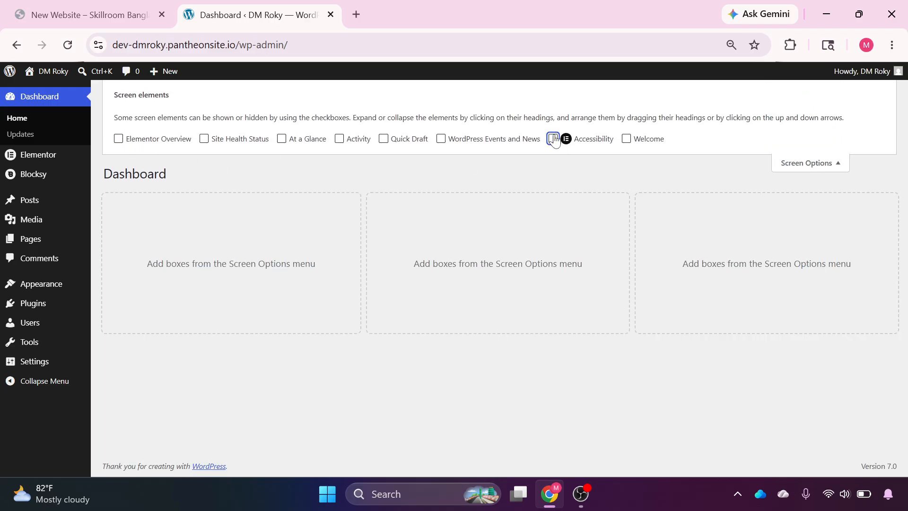
pyautogui.click(818, 165)
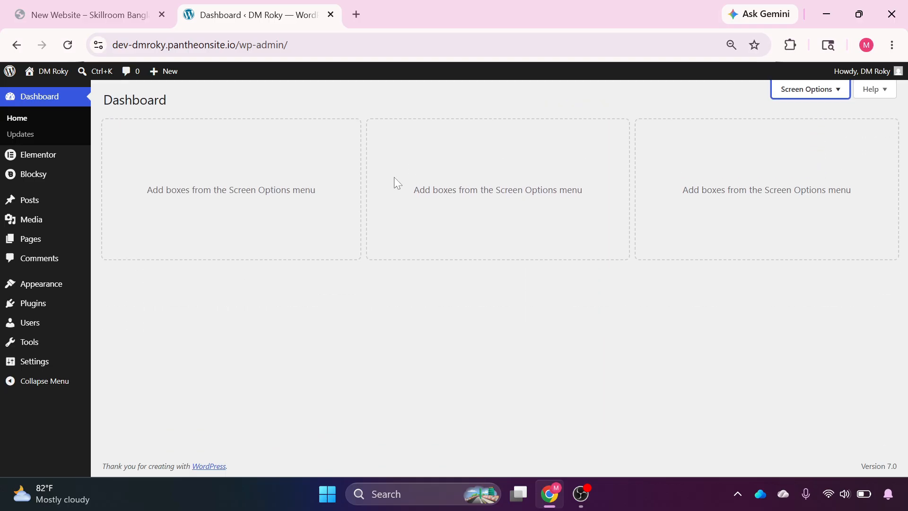
# Step: Check the Blocksy Companion and Elementor entries in the list of installed plugins
pyautogui.moveTo(12, 305)
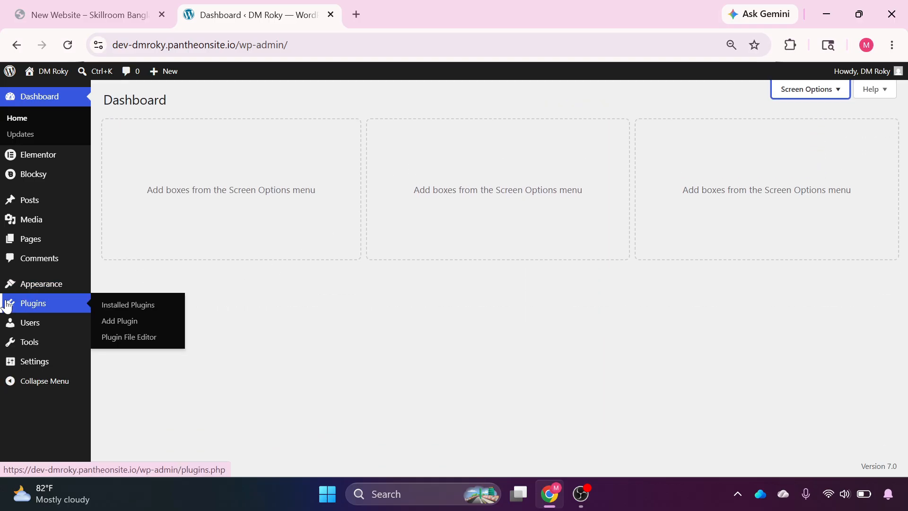
pyautogui.click(124, 306)
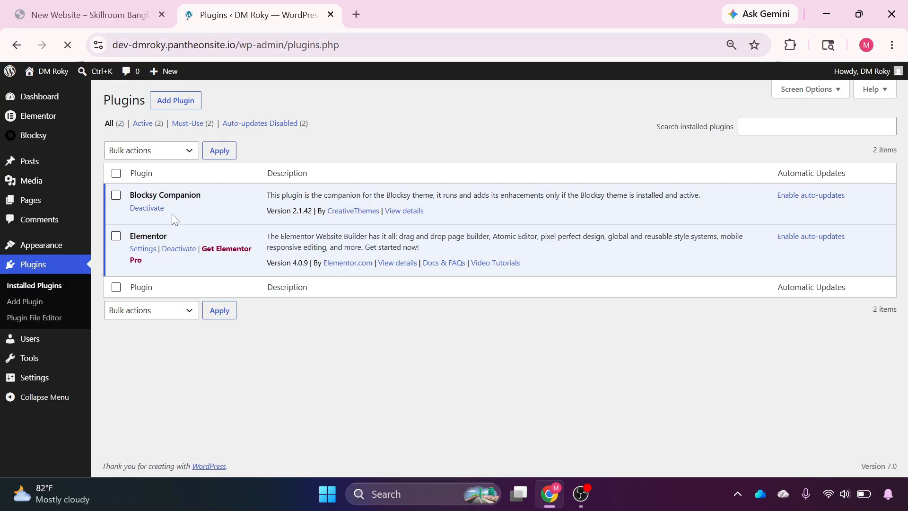
pyautogui.moveTo(131, 195); pyautogui.dragTo(195, 195)
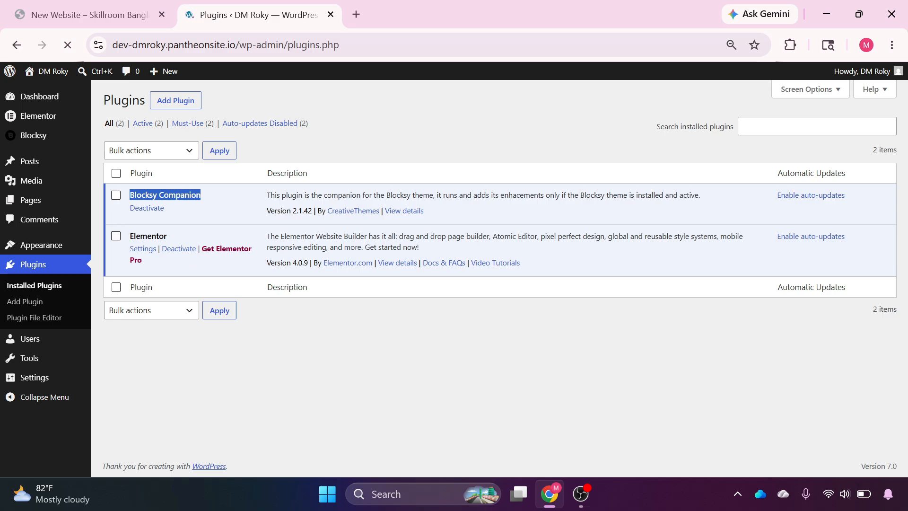
pyautogui.moveTo(131, 236); pyautogui.dragTo(167, 235)
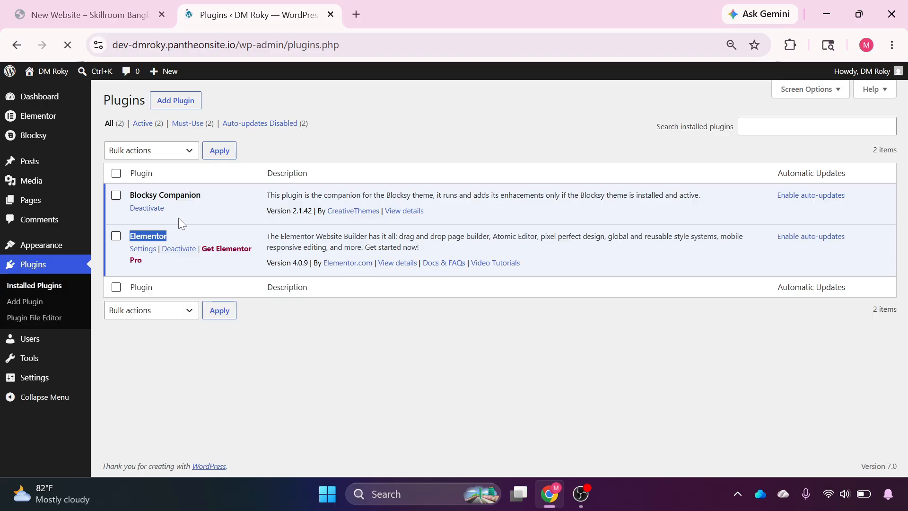
# Step: Search the plugin directory for "metform" and install the MetForm contact form builder plugin for Elementor
pyautogui.click(176, 106)
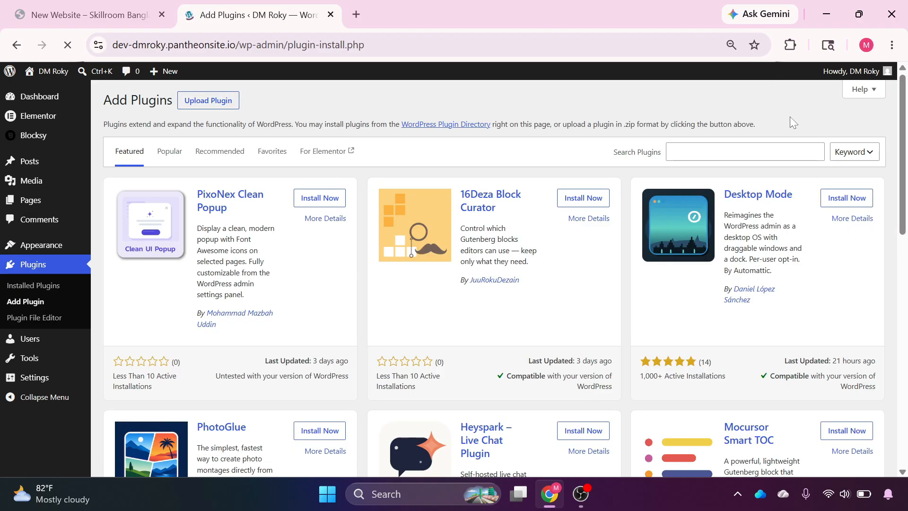
pyautogui.click(745, 152)
pyautogui.write('m')
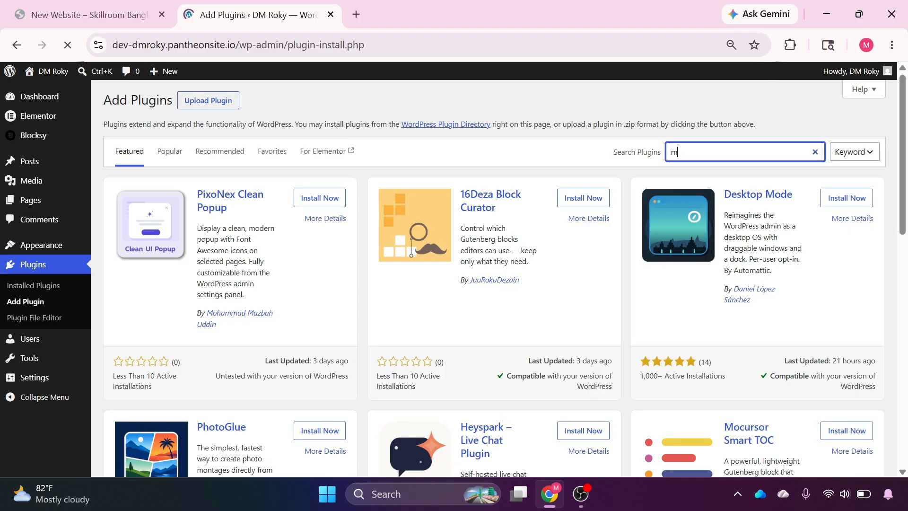
pyautogui.write('etform')
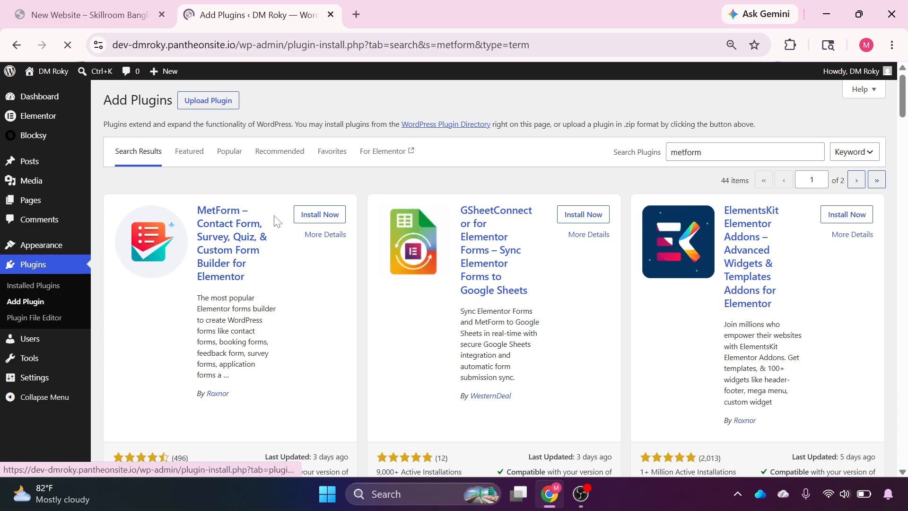
pyautogui.click(315, 219)
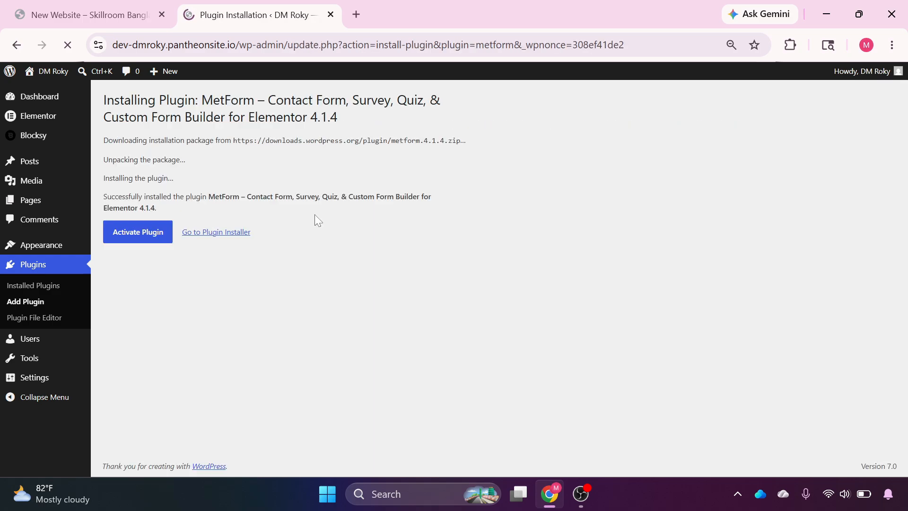
# Step: Activate the MetForm plugin and search the plugin directory for "elementskit"
pyautogui.click(145, 235)
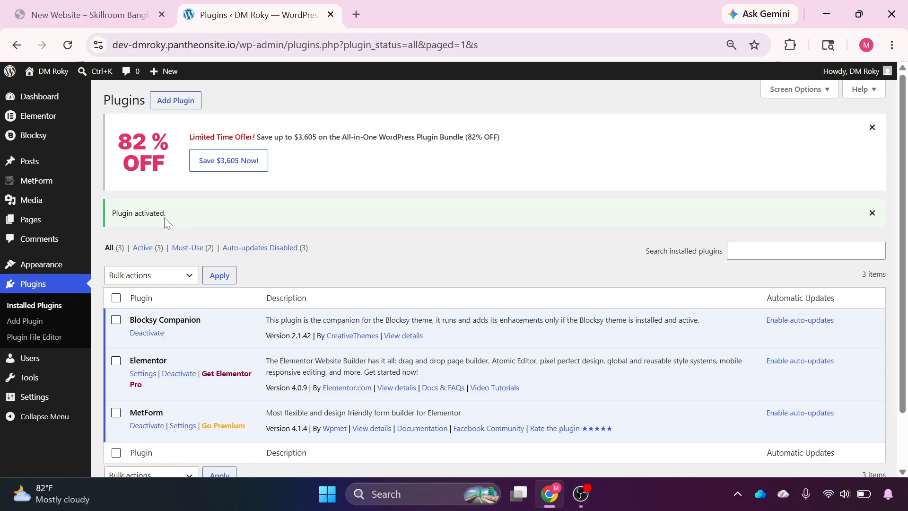
pyautogui.click(175, 101)
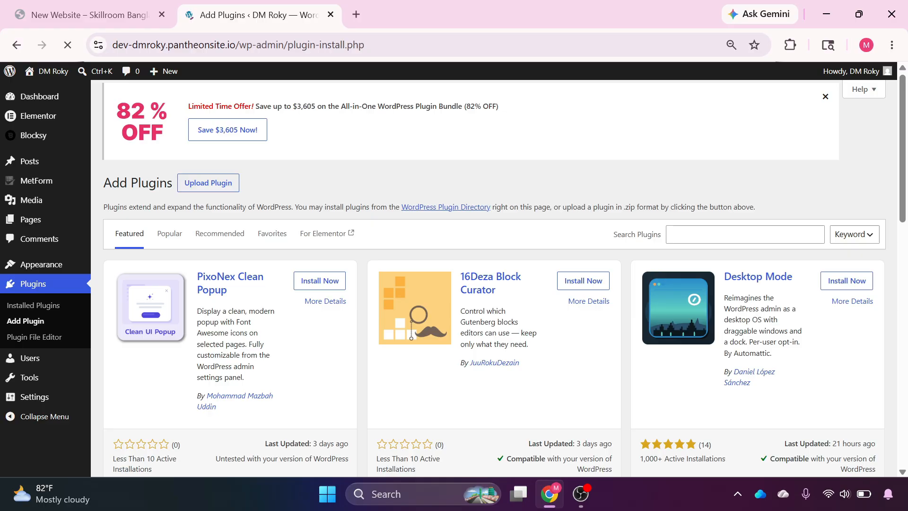
pyautogui.click(745, 234)
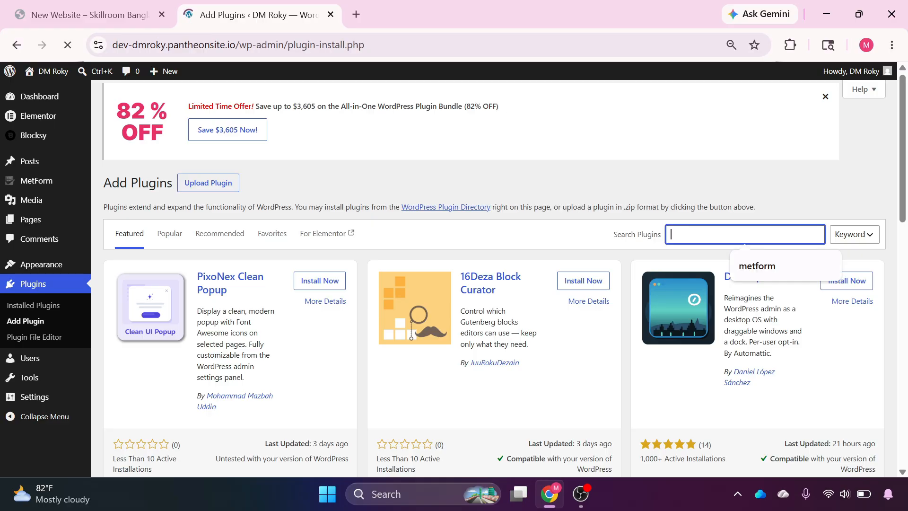
pyautogui.write('elementskit')
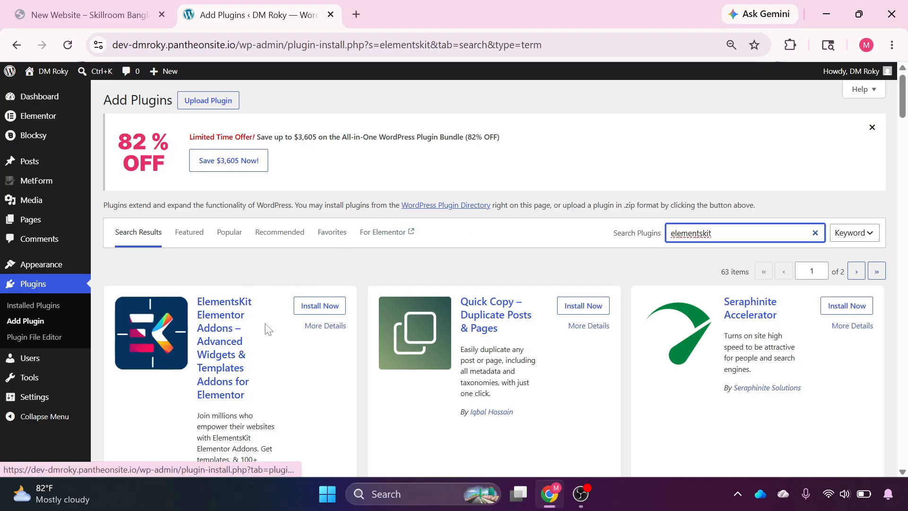
# Step: Install and activate the ElementsKit Elementor Addons plugin, and dismiss the limited time offer notice on the Plugins page
pyautogui.click(317, 312)
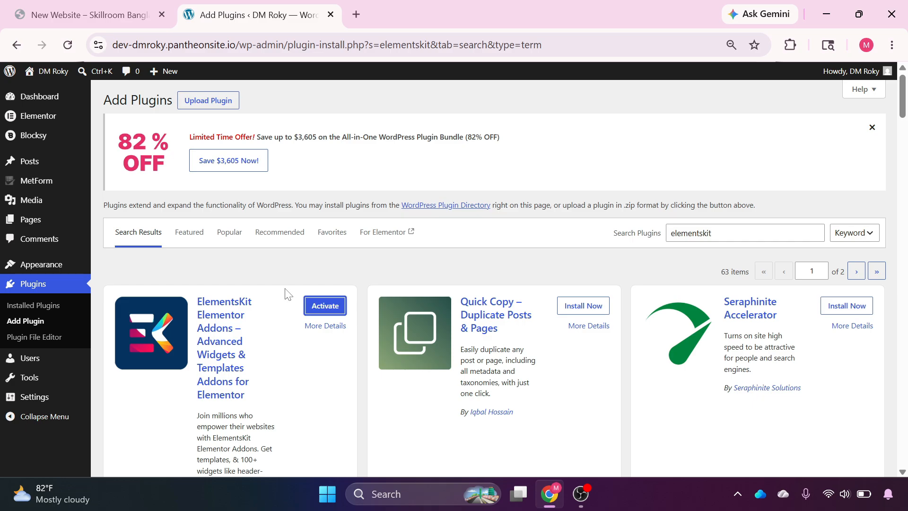
pyautogui.click(321, 309)
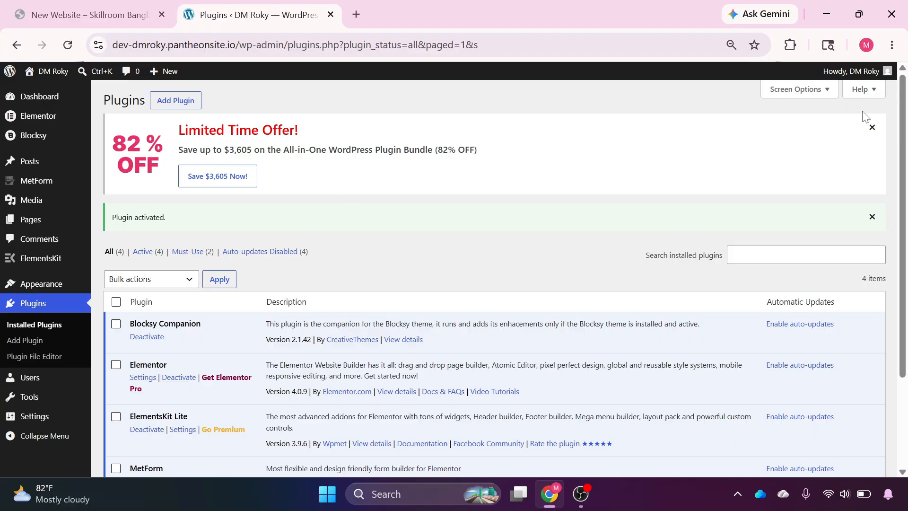
pyautogui.click(872, 127)
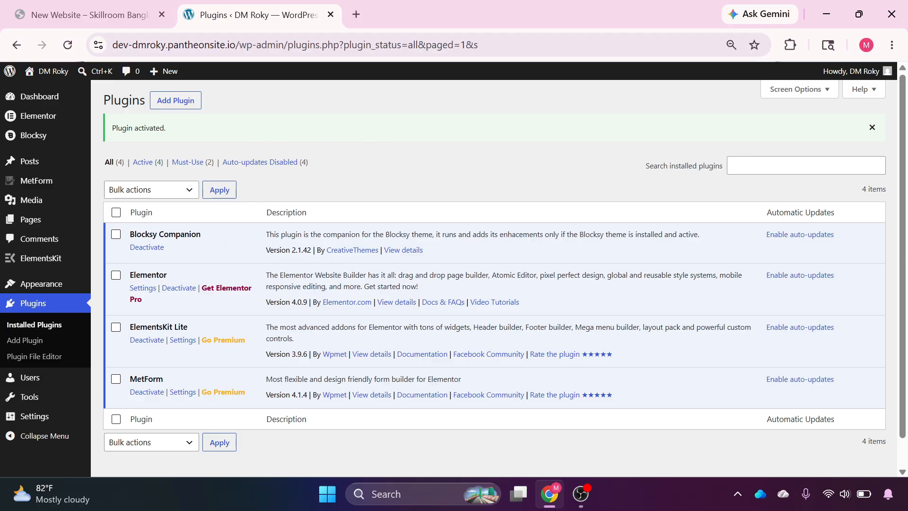
# Step: Review the Elementor, Blocksy Companion, ElementsKit Lite and MetForm entries in the list of installed plugins
pyautogui.moveTo(130, 274); pyautogui.dragTo(168, 273)
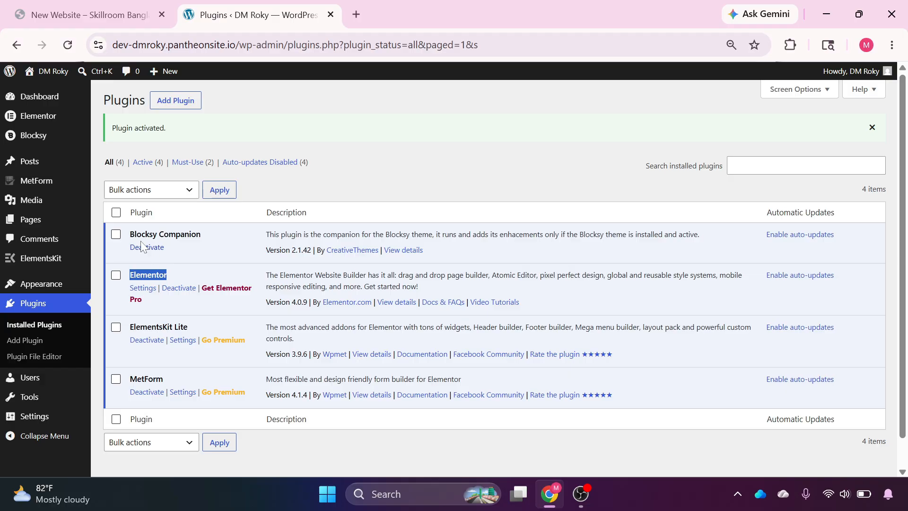
pyautogui.moveTo(129, 234); pyautogui.dragTo(195, 234)
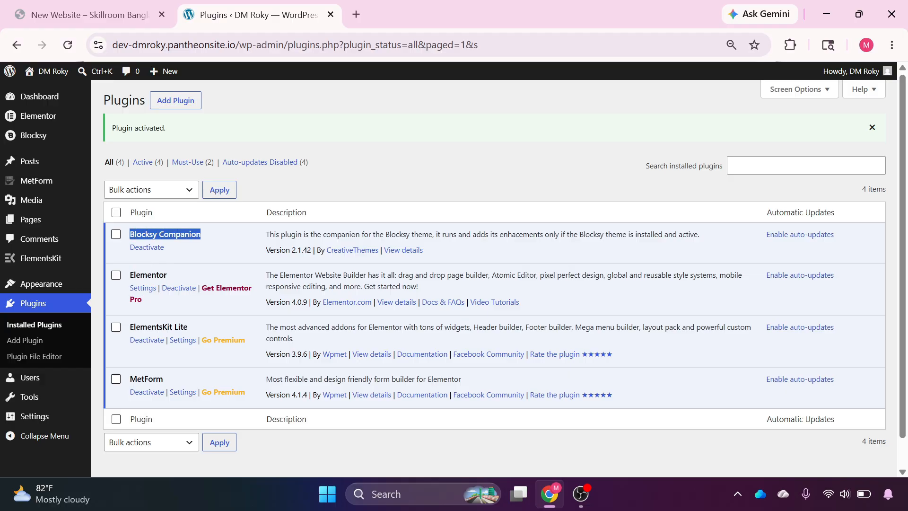
pyautogui.moveTo(129, 327); pyautogui.dragTo(189, 329)
pyautogui.moveTo(129, 379); pyautogui.dragTo(164, 381)
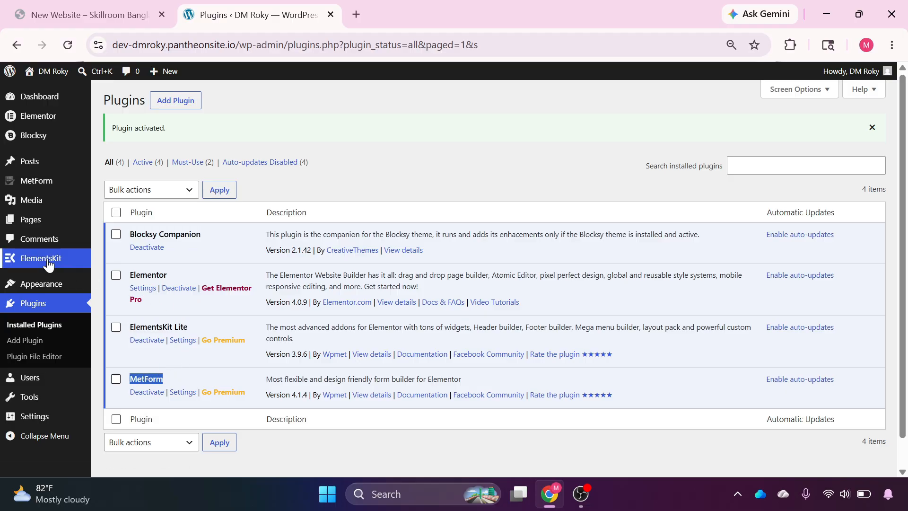
# Step: Start the ElementsKit setup wizard and submit the Custom configuration with its default modules and widgets
pyautogui.moveTo(56, 260)
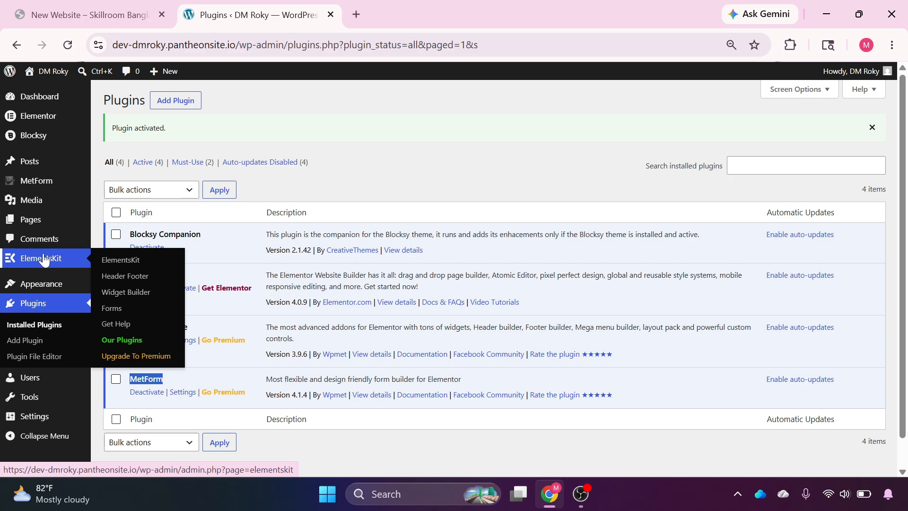
pyautogui.click(44, 262)
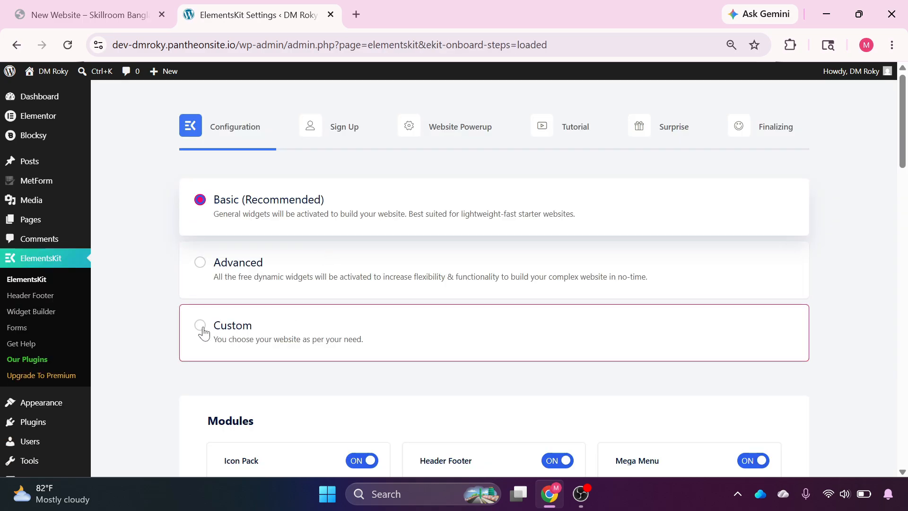
pyautogui.click(203, 330)
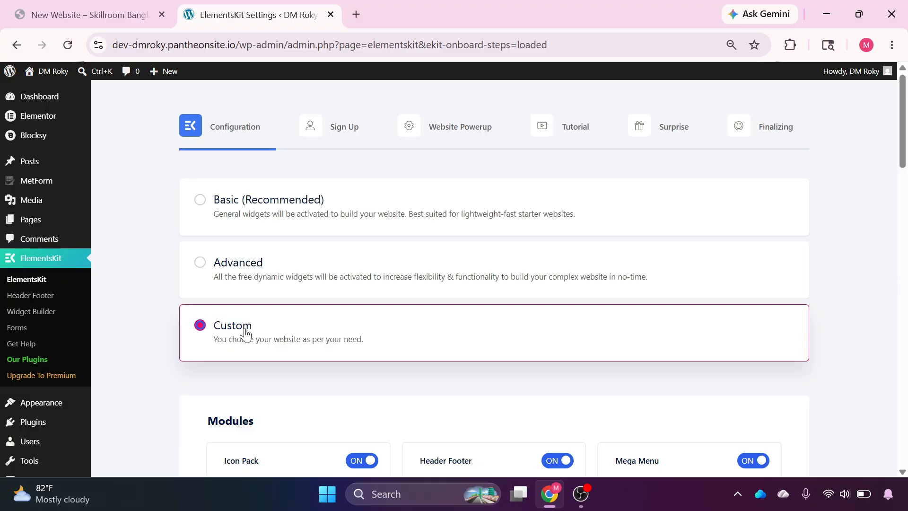
pyautogui.scroll(-5, 817, 300)
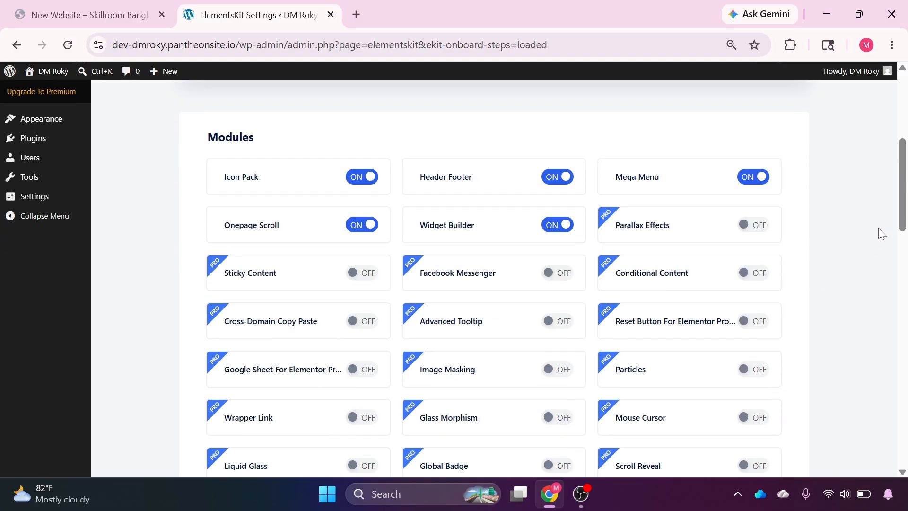
pyautogui.moveTo(901, 217); pyautogui.dragTo(895, 449)
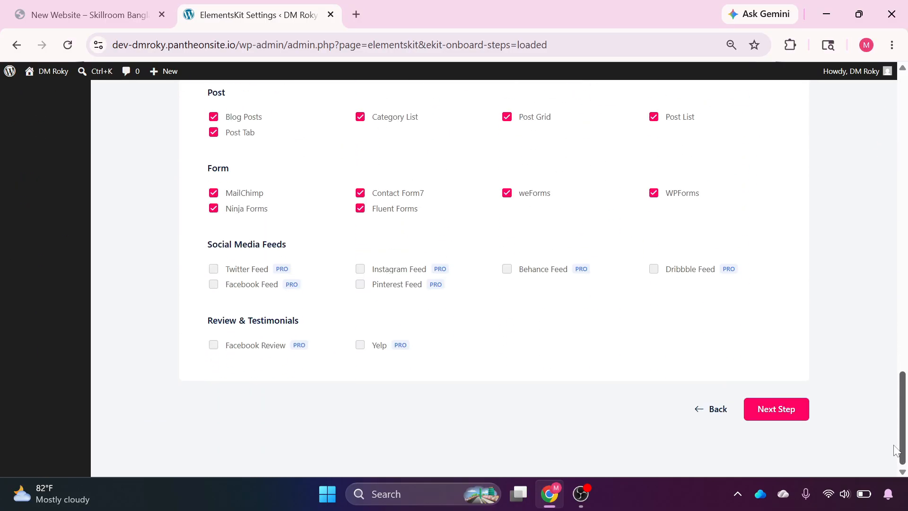
pyautogui.click(775, 410)
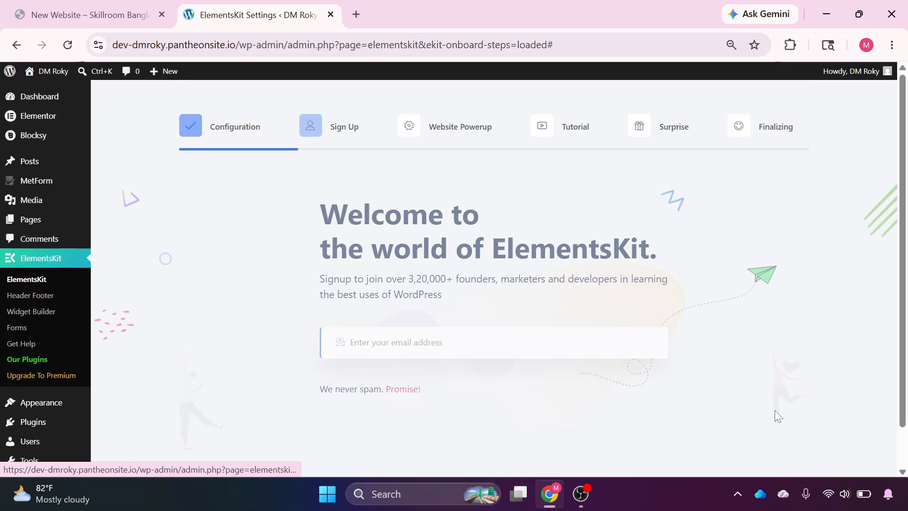
# Step: Skip the ElementsKit email sign-up and continue past Website Powerup without enabling any additional plugins
pyautogui.scroll(-1, 676, 378)
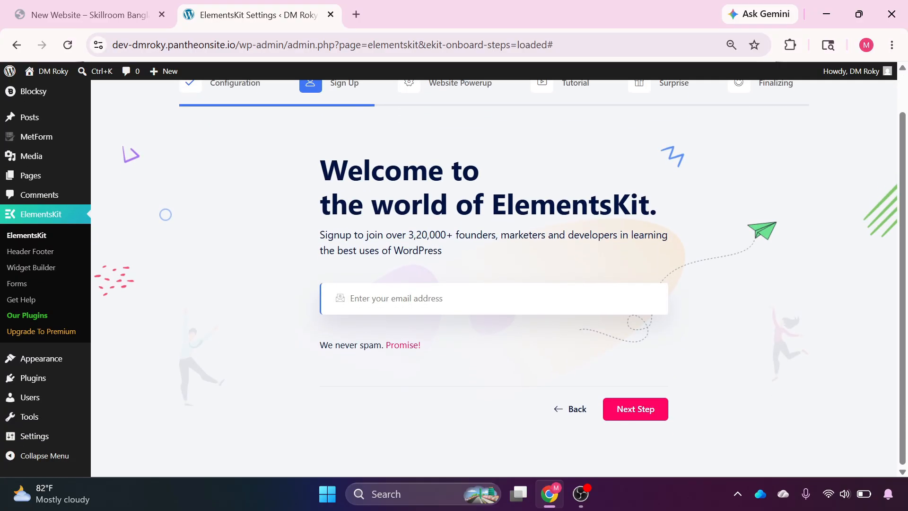
pyautogui.click(402, 299)
pyautogui.click(311, 382)
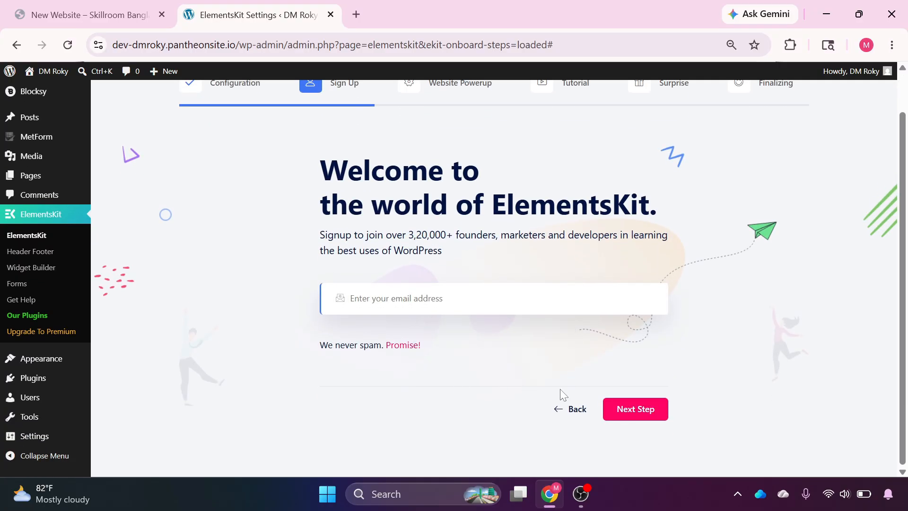
pyautogui.click(644, 410)
pyautogui.scroll(-2, 553, 366)
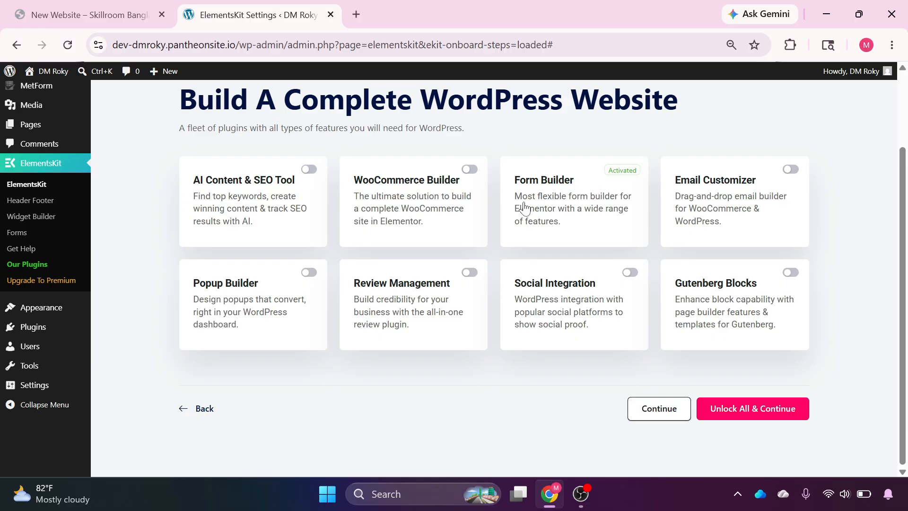
pyautogui.click(661, 411)
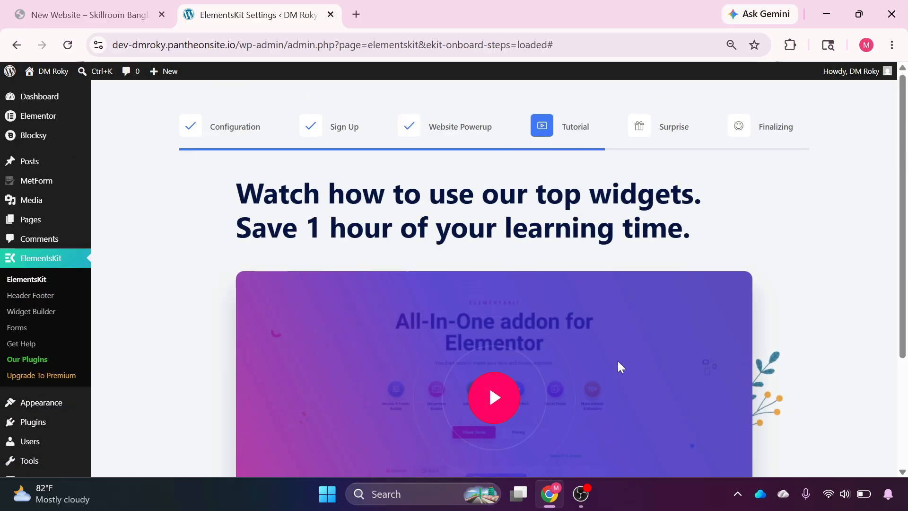
# Step: Skip the ElementsKit tutorial and Pro offer, and complete the setup through to the ElementsKit dashboard
pyautogui.scroll(-3, 557, 332)
pyautogui.click(714, 419)
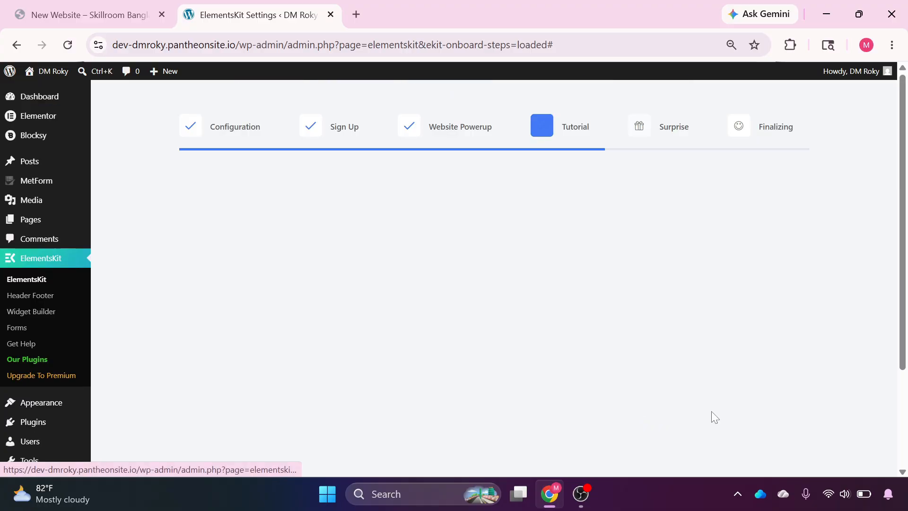
pyautogui.scroll(-3, 655, 382)
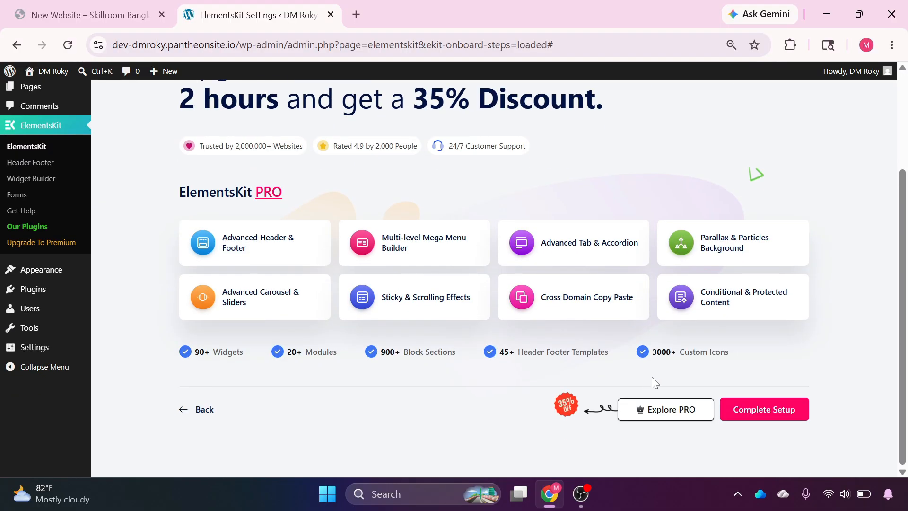
pyautogui.click(759, 409)
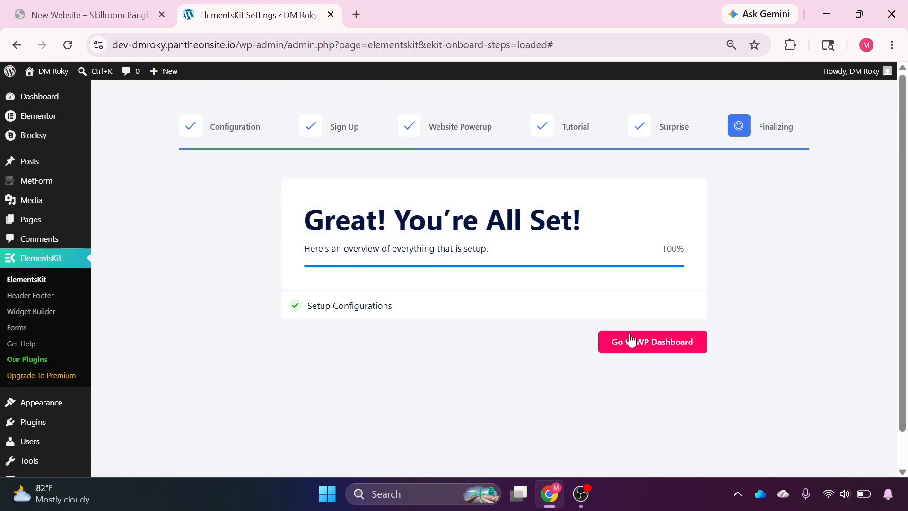
pyautogui.click(657, 346)
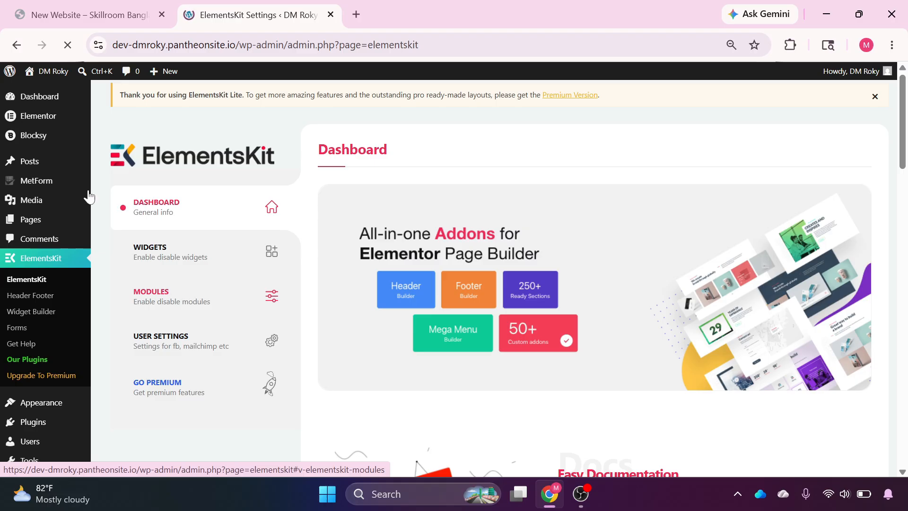
# Step: Start the MetForm setup wizard, opt out of sharing diagnostic data, and skip the sign-up
pyautogui.moveTo(27, 188)
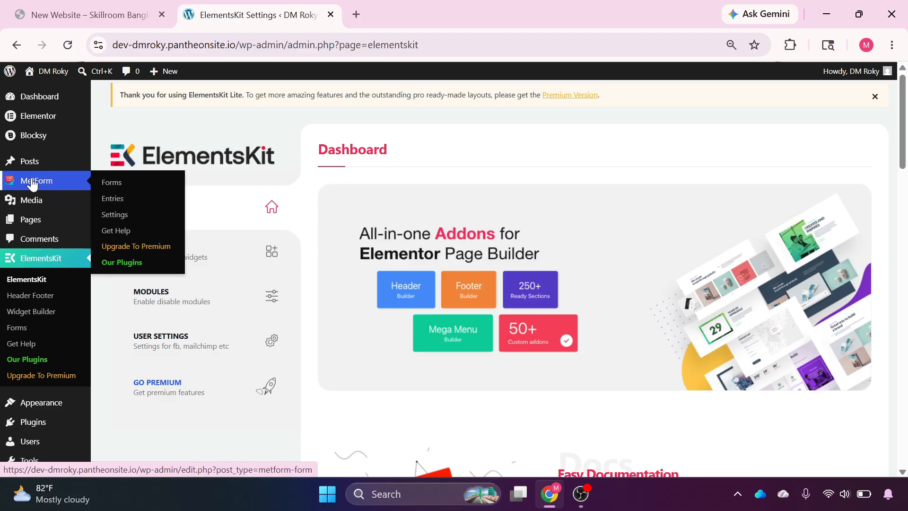
pyautogui.click(32, 182)
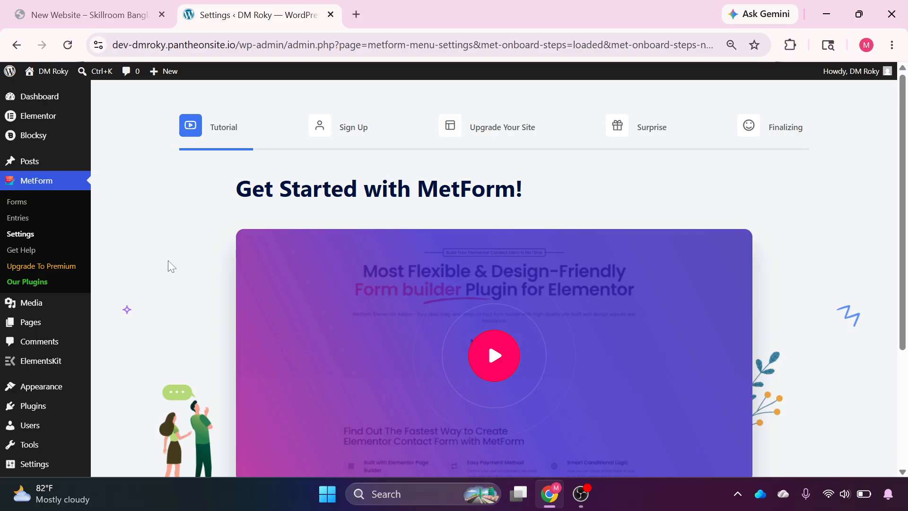
pyautogui.scroll(-4, 169, 260)
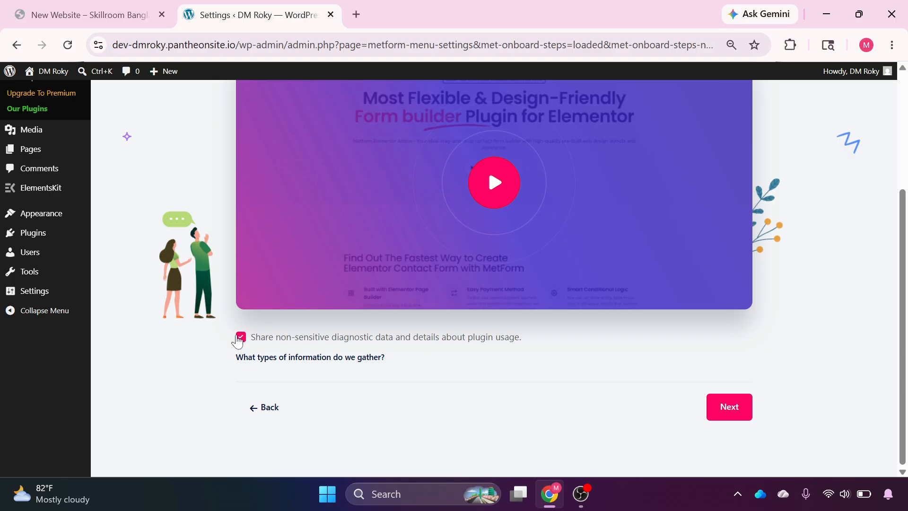
pyautogui.click(240, 338)
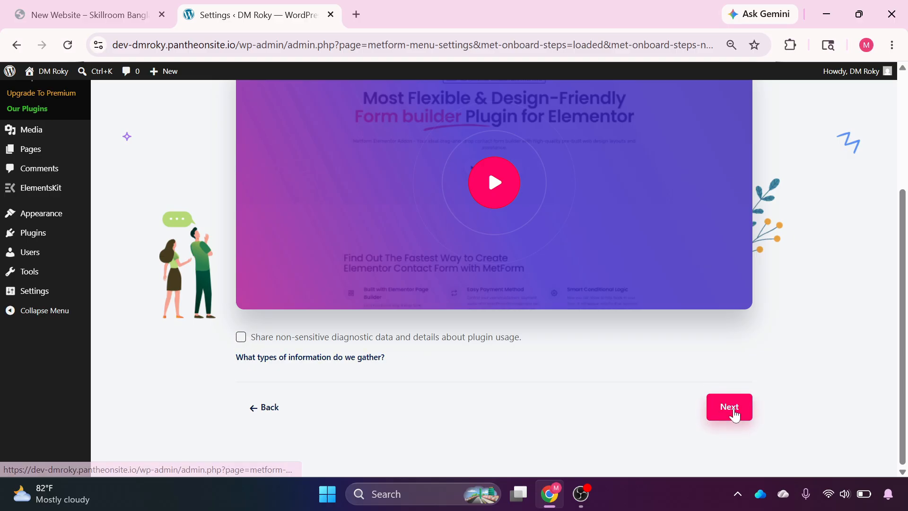
pyautogui.click(734, 415)
pyautogui.click(646, 443)
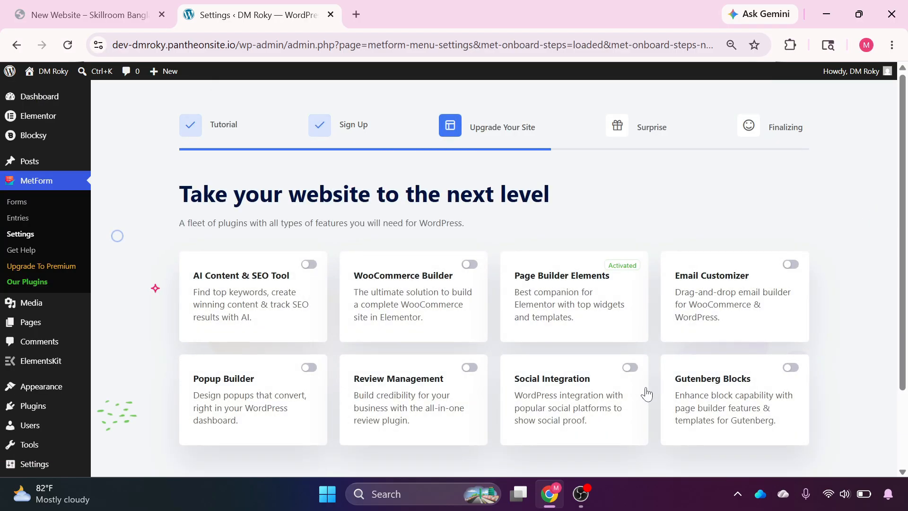
# Step: Finish the MetForm setup without unlocking additional plugins or the Pro offer, and proceed to the WP Dashboard
pyautogui.scroll(-2, 645, 396)
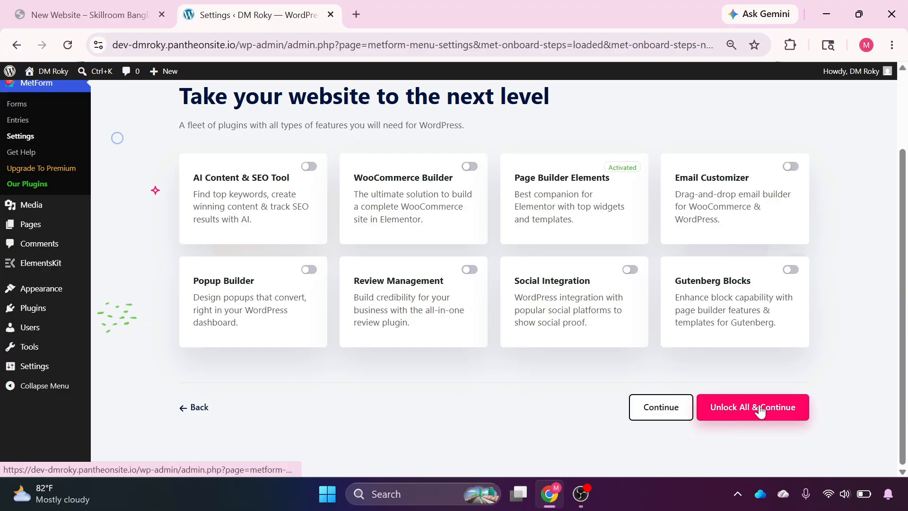
pyautogui.click(667, 413)
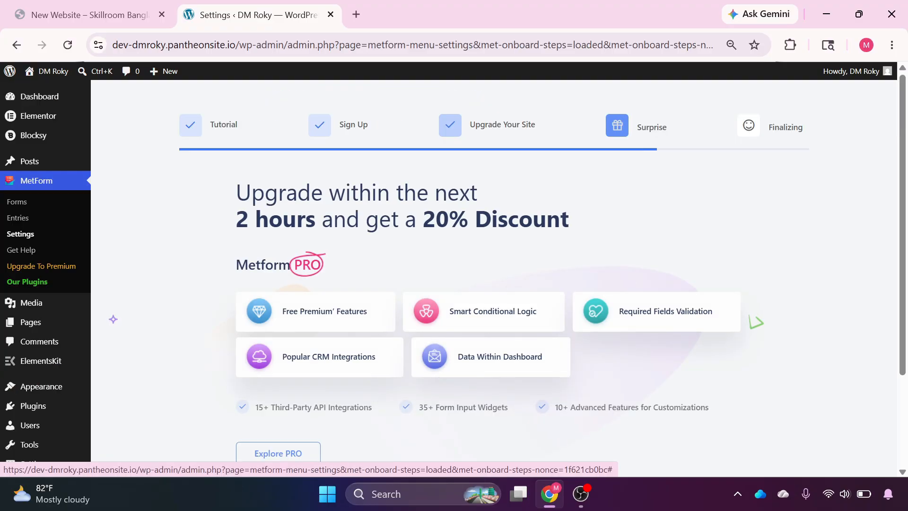
pyautogui.scroll(-3, 594, 379)
pyautogui.click(690, 414)
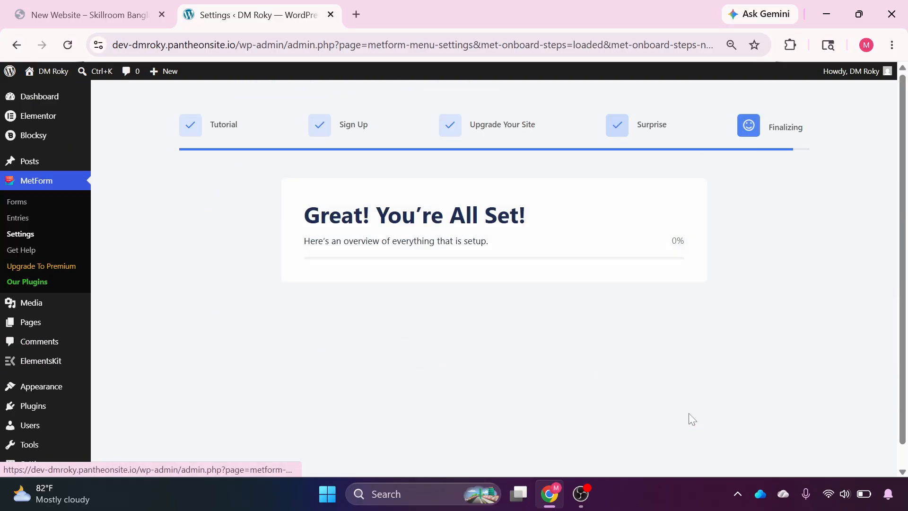
pyautogui.click(649, 342)
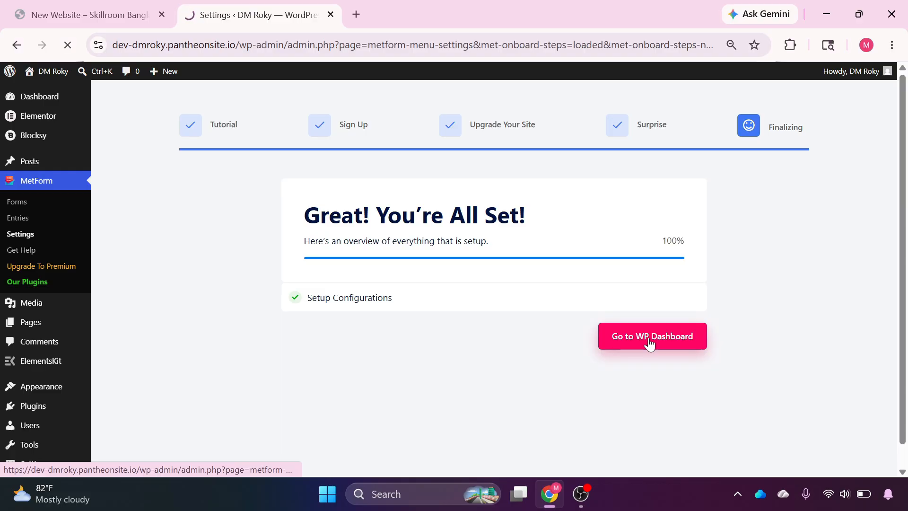